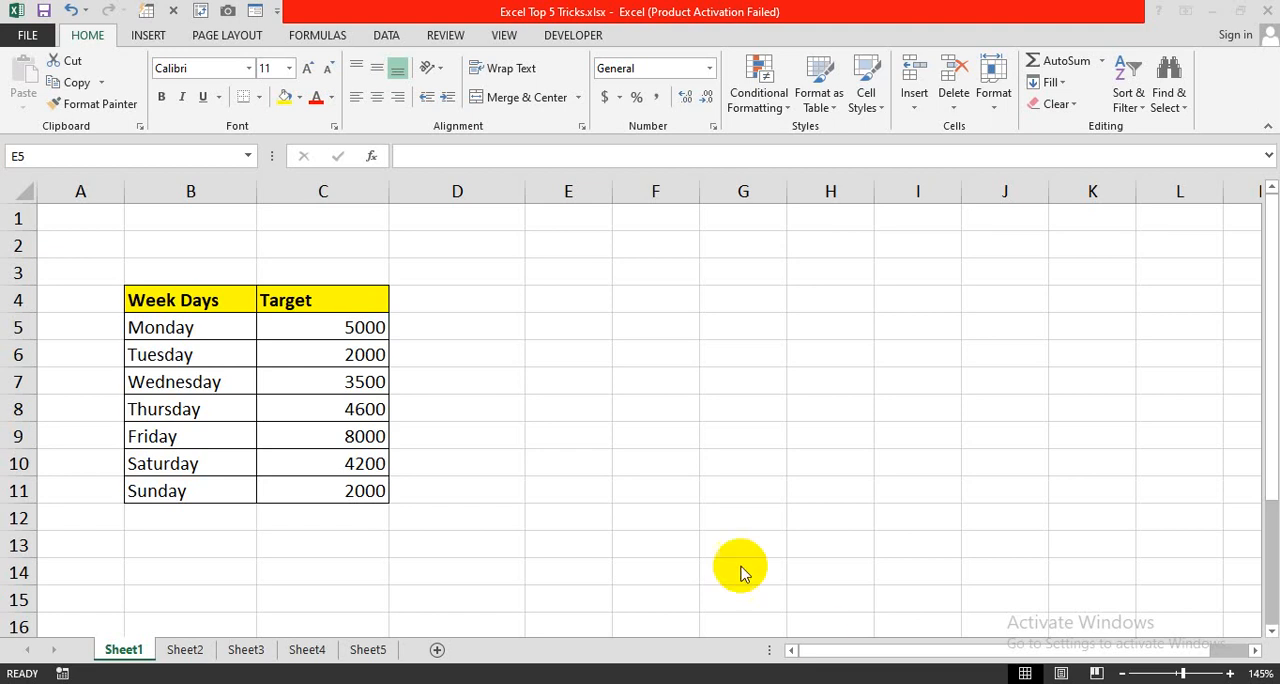
pyautogui.click(444, 388)
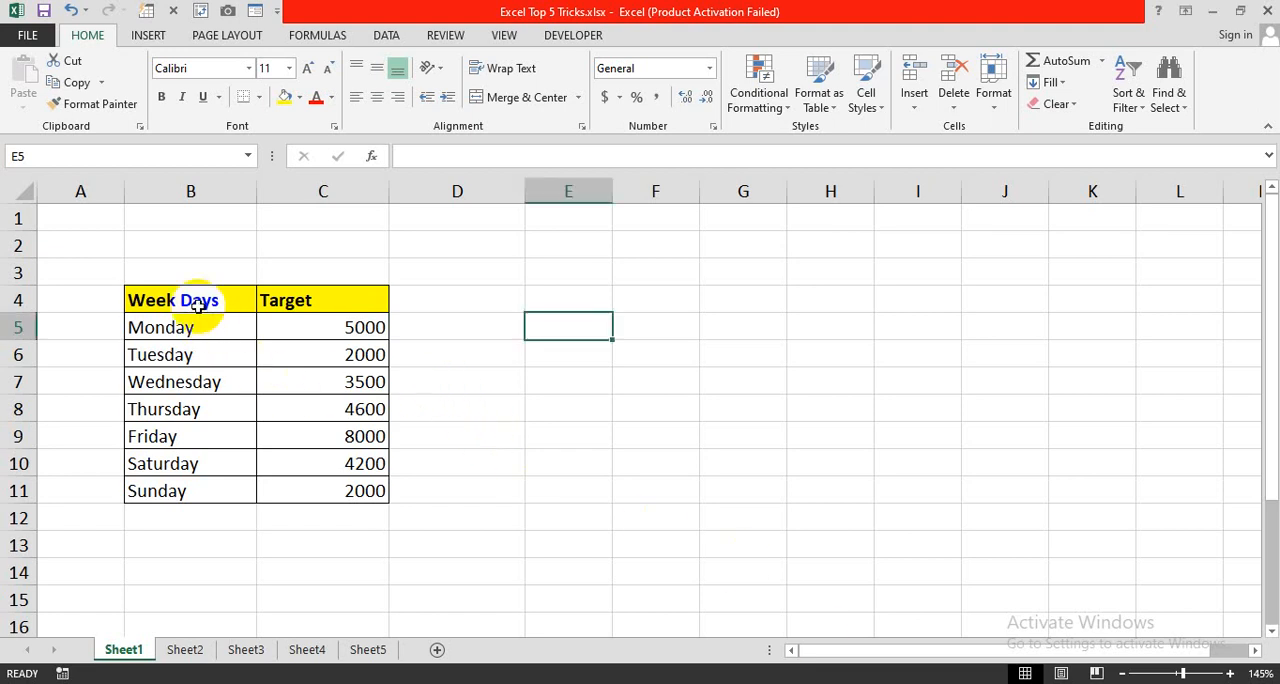
pyautogui.moveTo(200, 300); pyautogui.dragTo(317, 481)
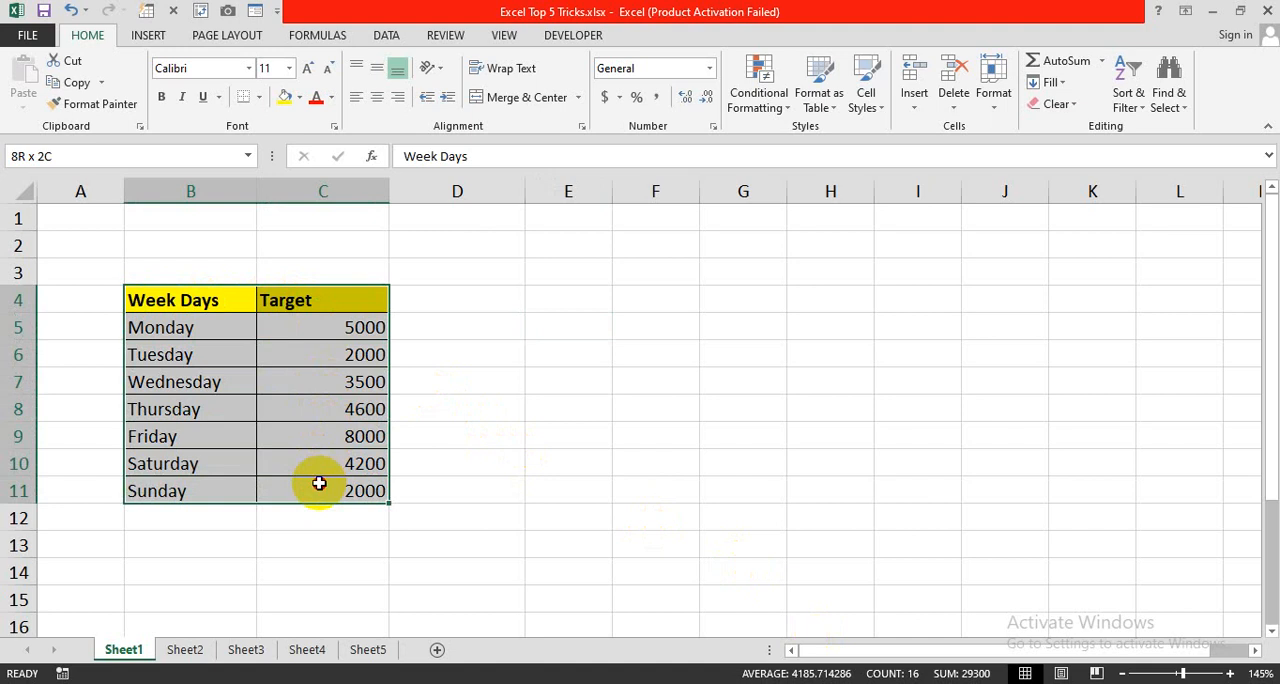
pyautogui.moveTo(166, 323); pyautogui.dragTo(316, 476)
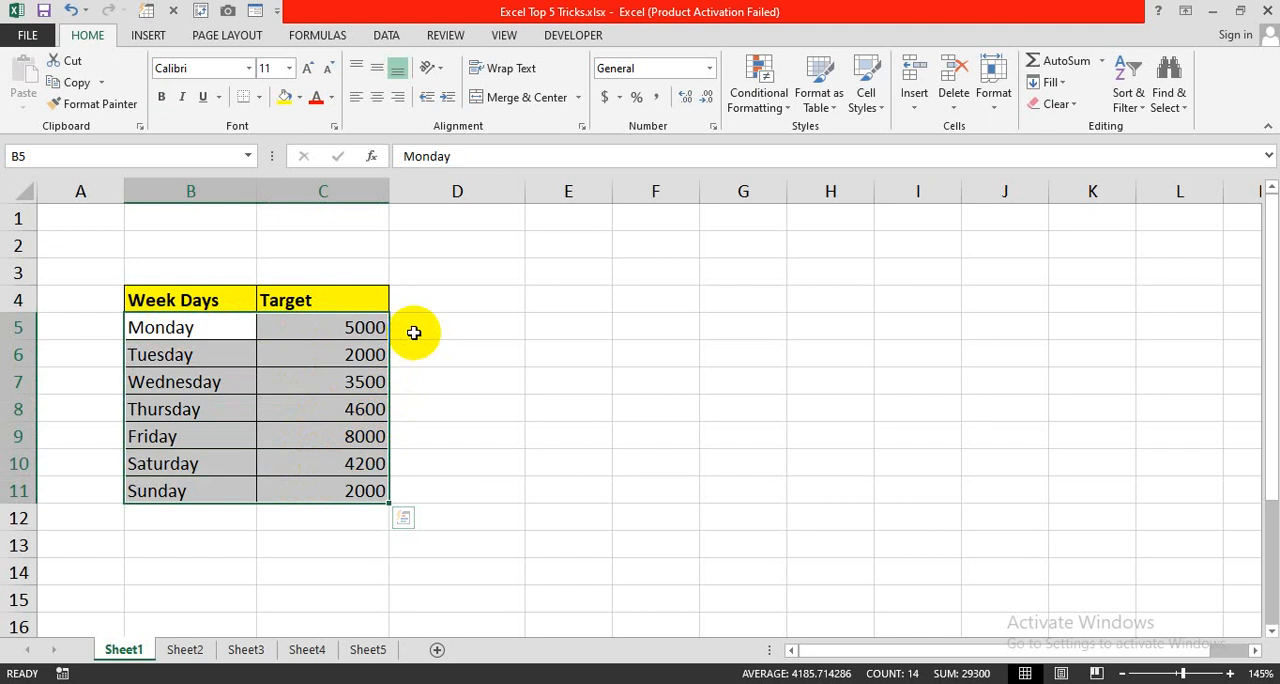
# - Add the column header "Target Achieve" in cell D4, next to the Target header
pyautogui.click(430, 298)
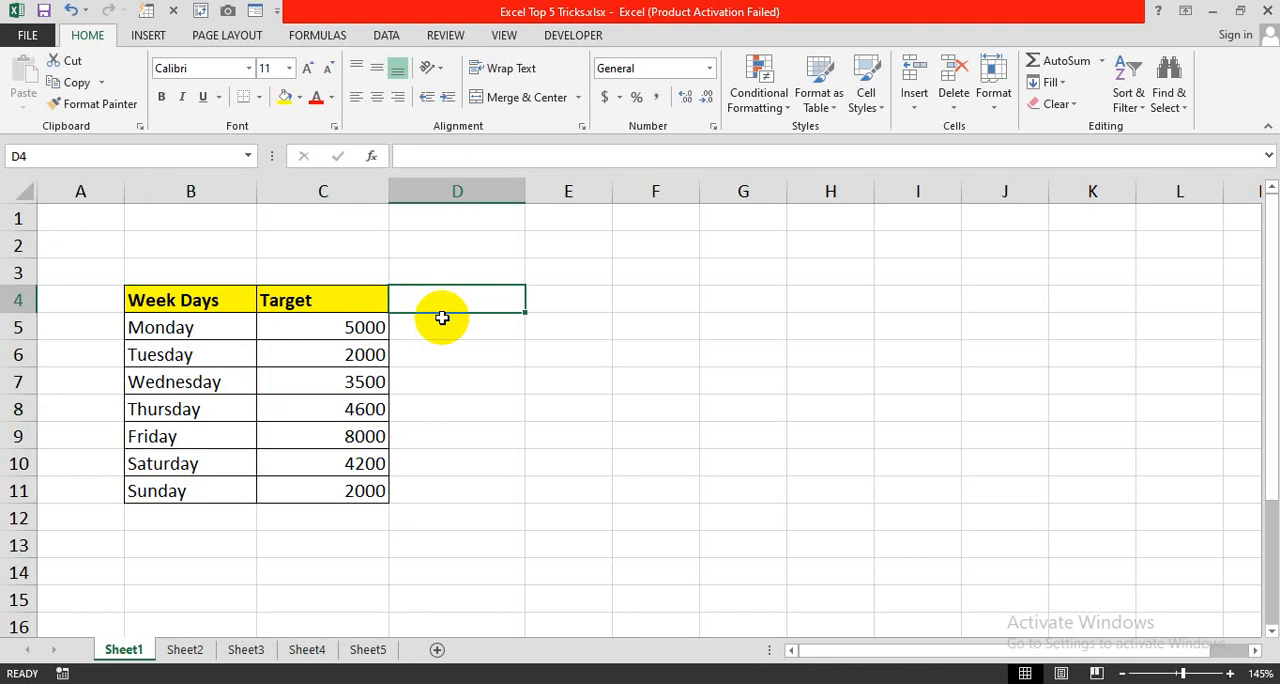
pyautogui.write('T')
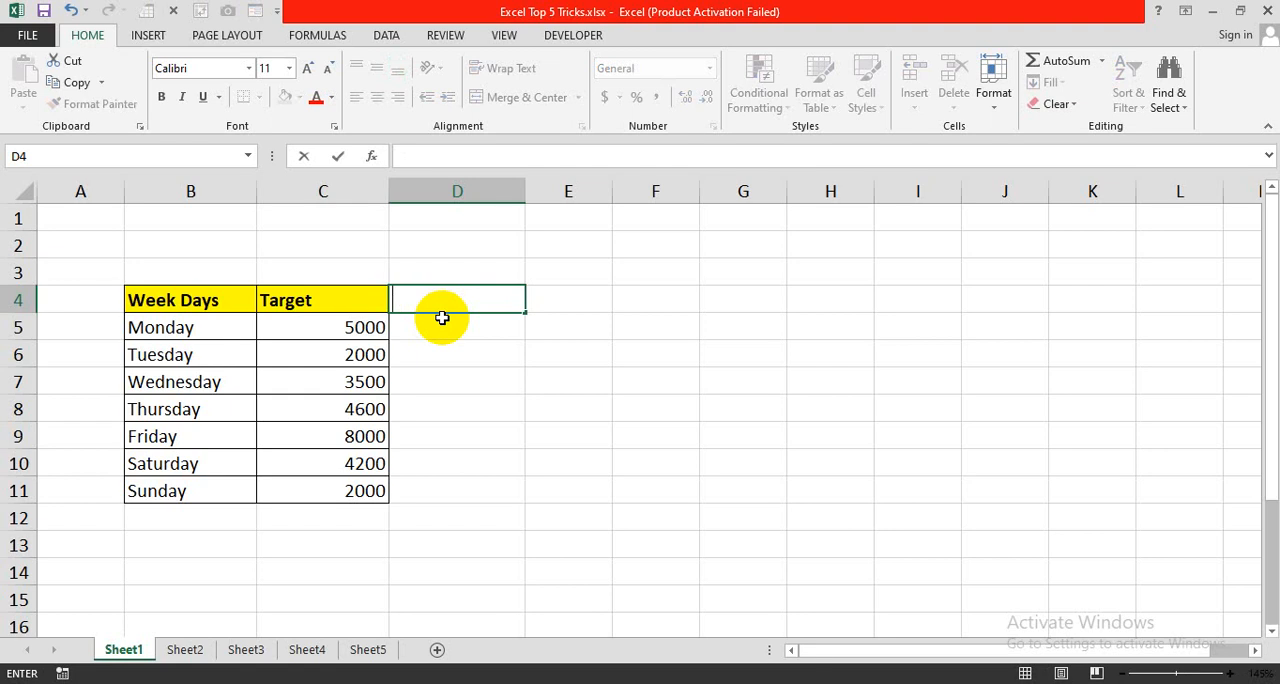
pyautogui.write('arget Achieve')
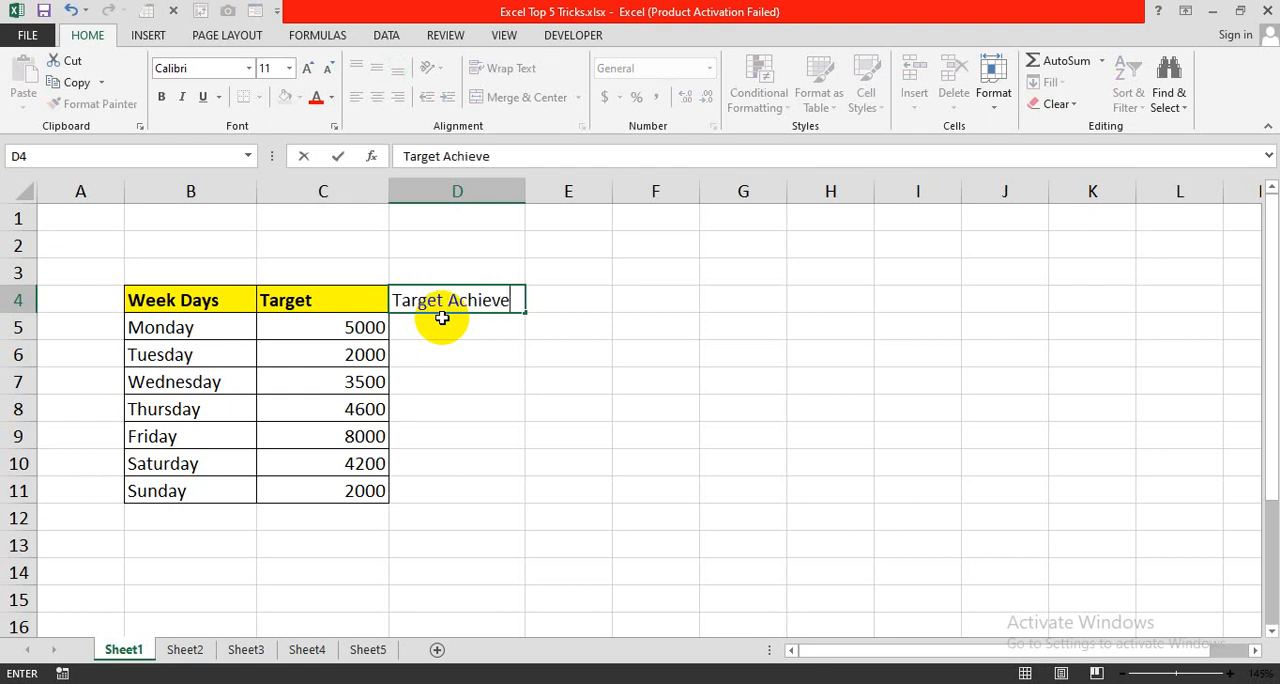
pyautogui.press('Return')
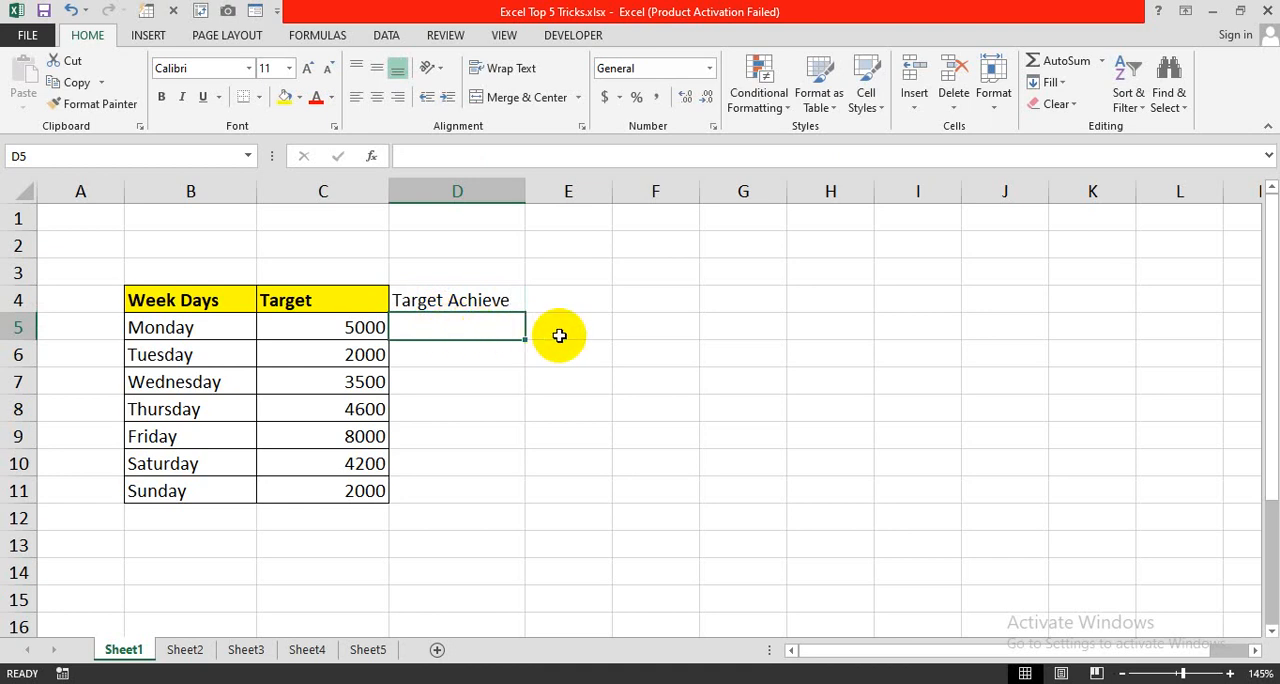
# - Enter 5000 in cell D5 and fill it down through D11 for all the week days
pyautogui.write('5000')
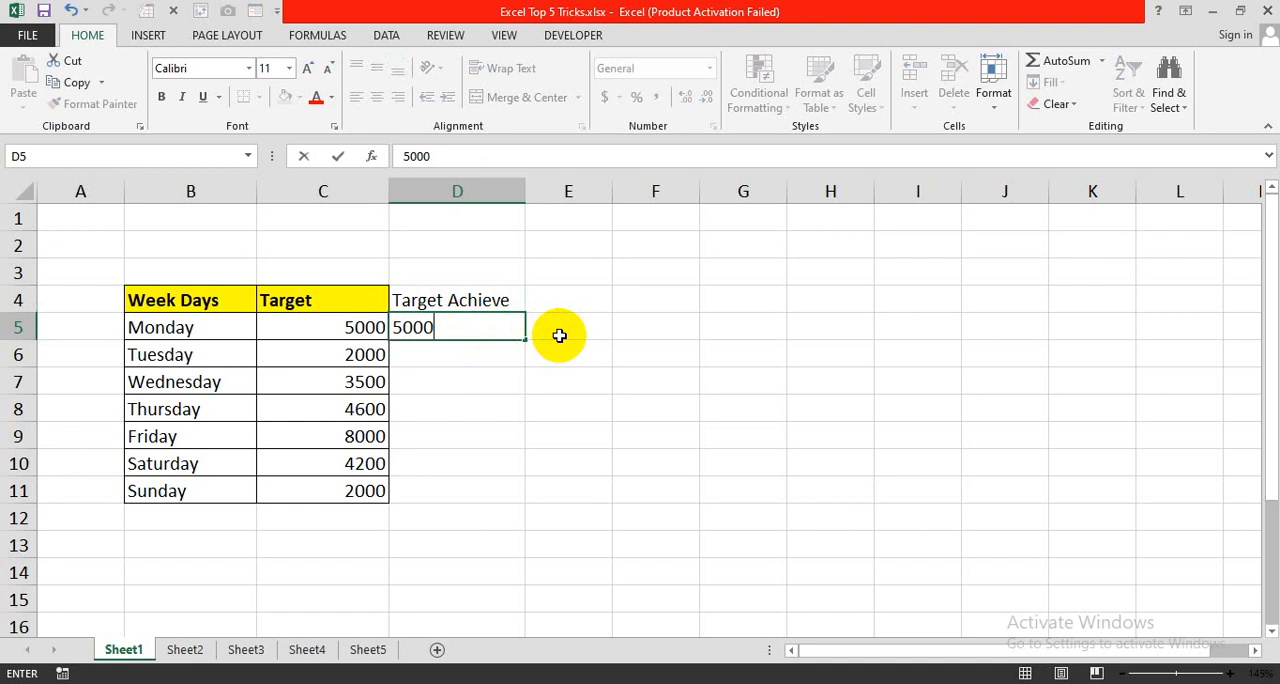
pyautogui.press('Return')
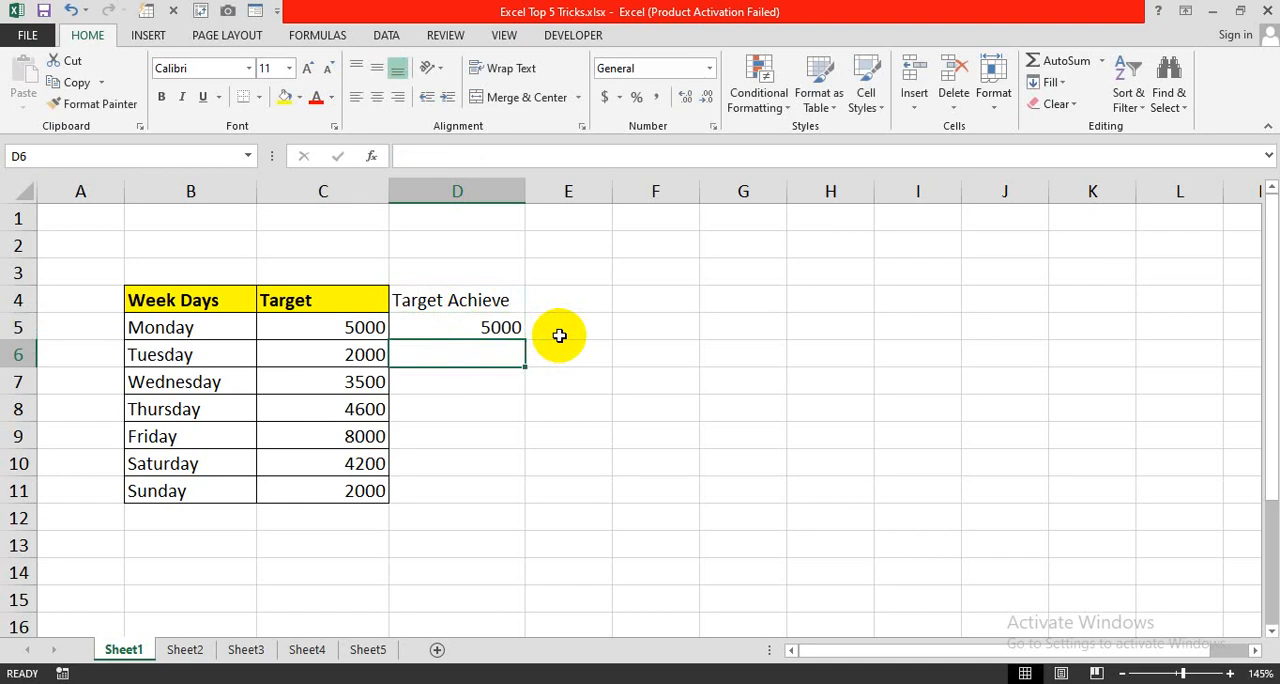
pyautogui.click(502, 330)
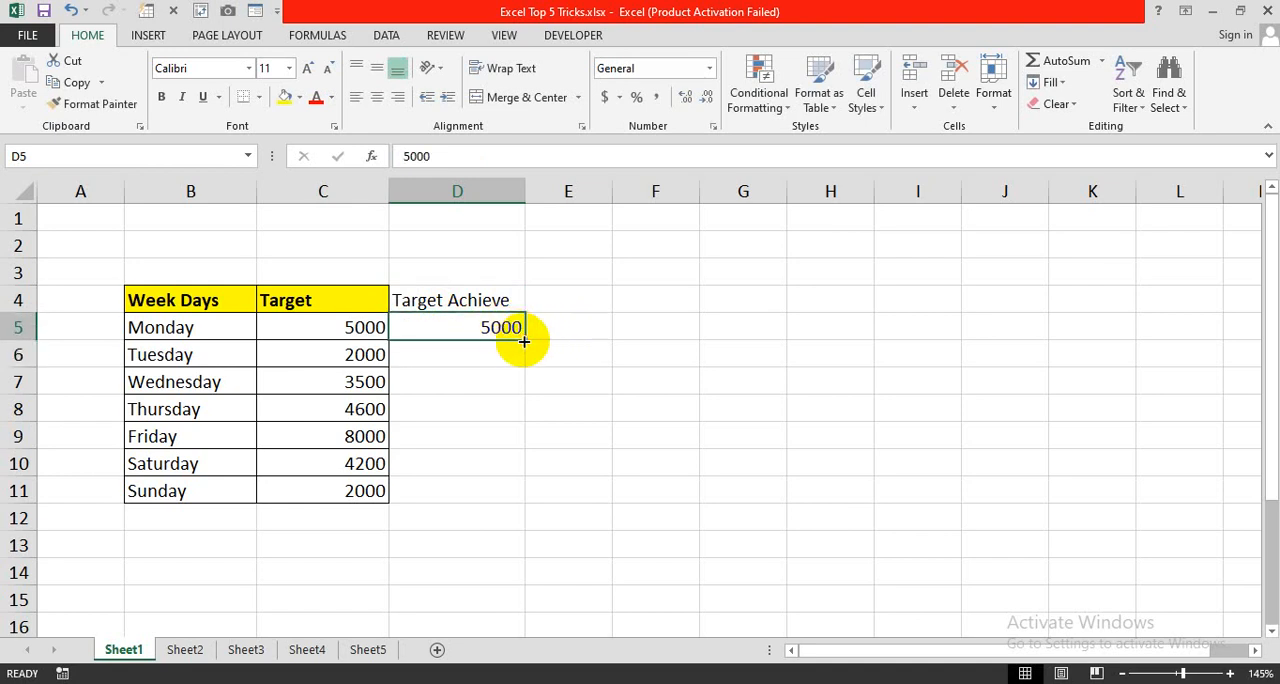
pyautogui.moveTo(524, 341); pyautogui.dragTo(509, 512)
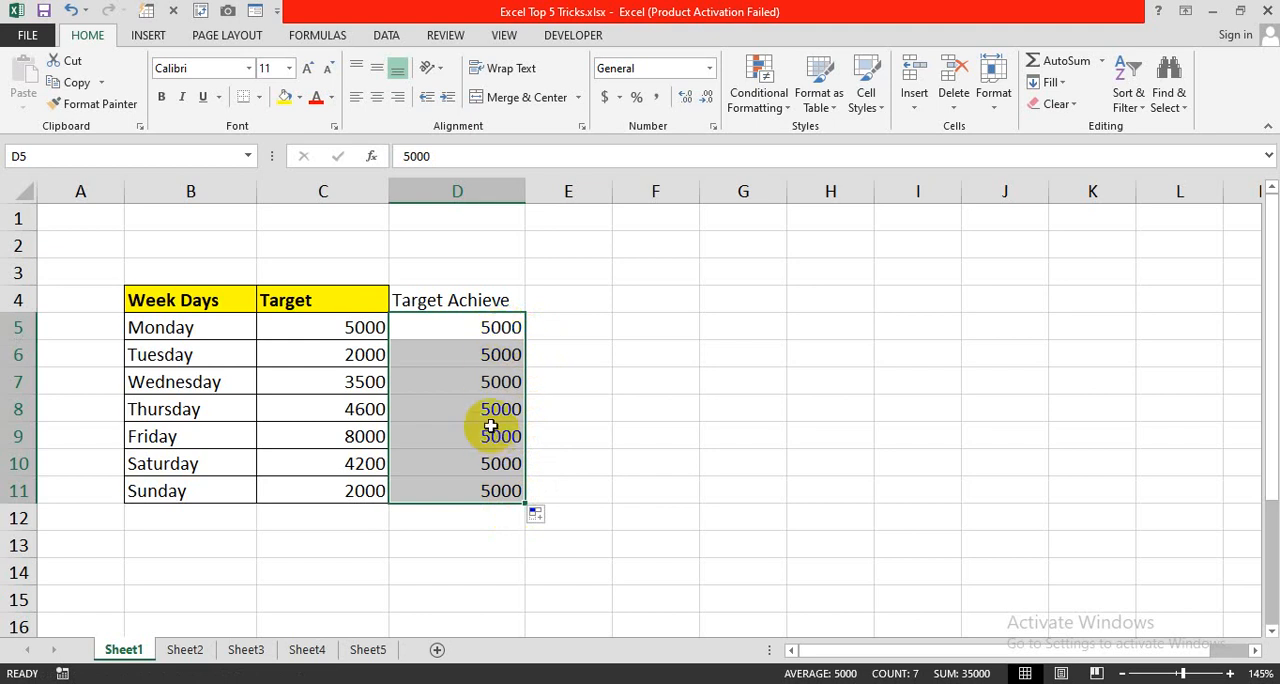
pyautogui.click(568, 381)
# - Insert a 2-D clustered column chart from B4:D11 and place it beside the table without covering the data
pyautogui.moveTo(216, 303); pyautogui.dragTo(468, 489)
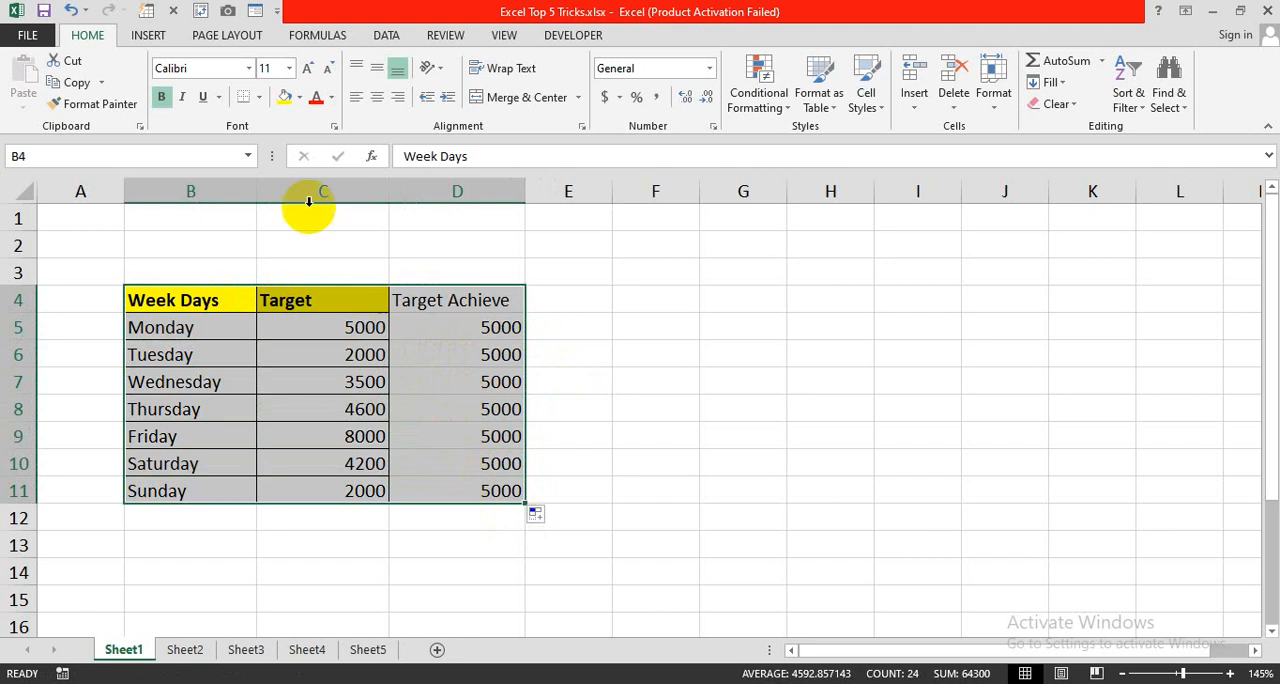
pyautogui.click(150, 36)
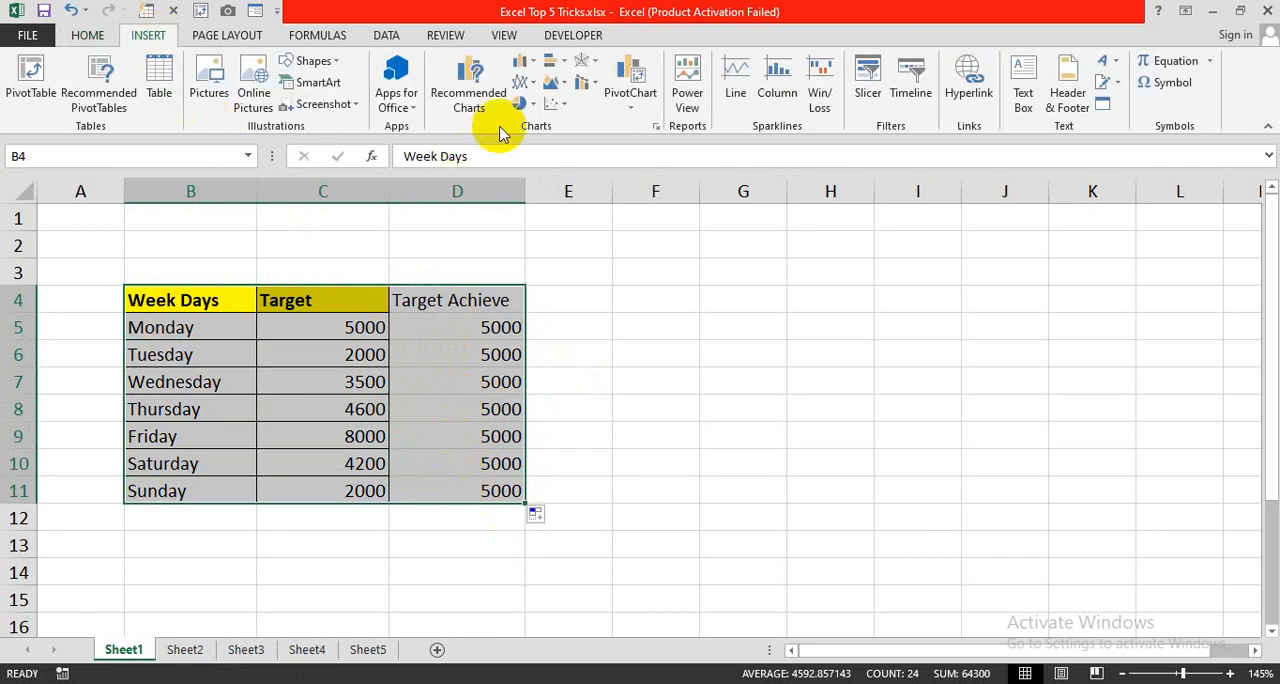
pyautogui.click(524, 61)
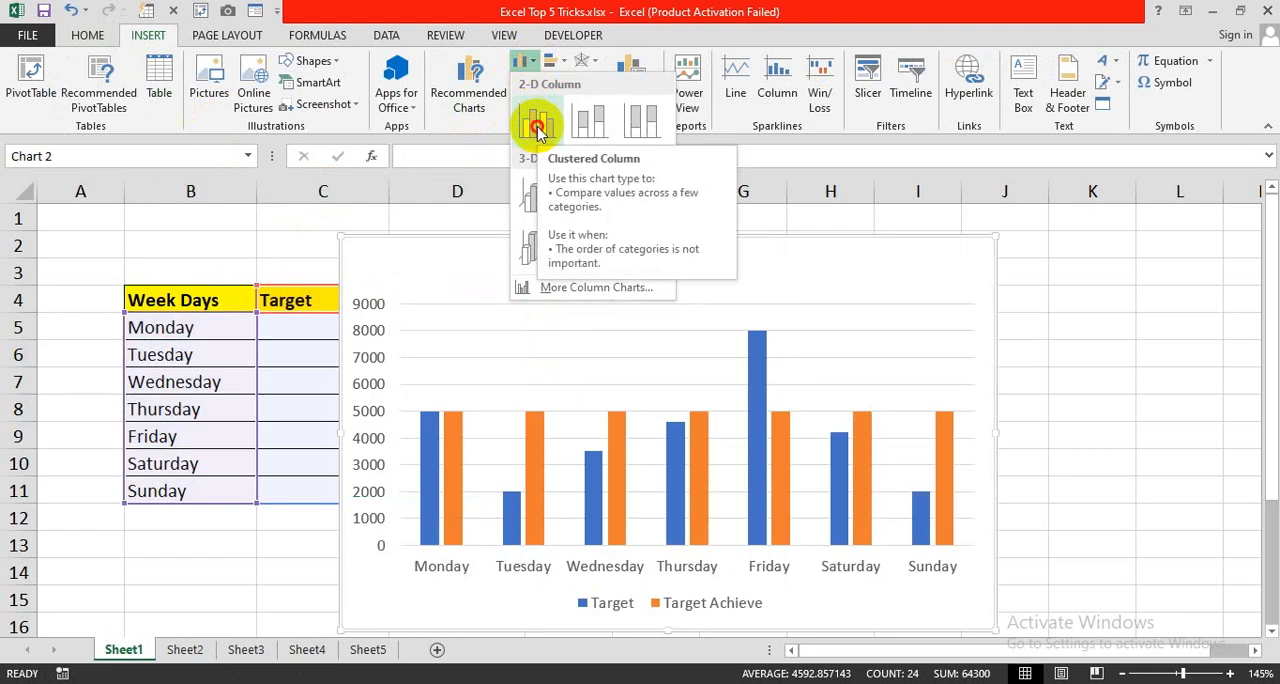
pyautogui.click(538, 127)
pyautogui.moveTo(500, 237); pyautogui.dragTo(715, 232)
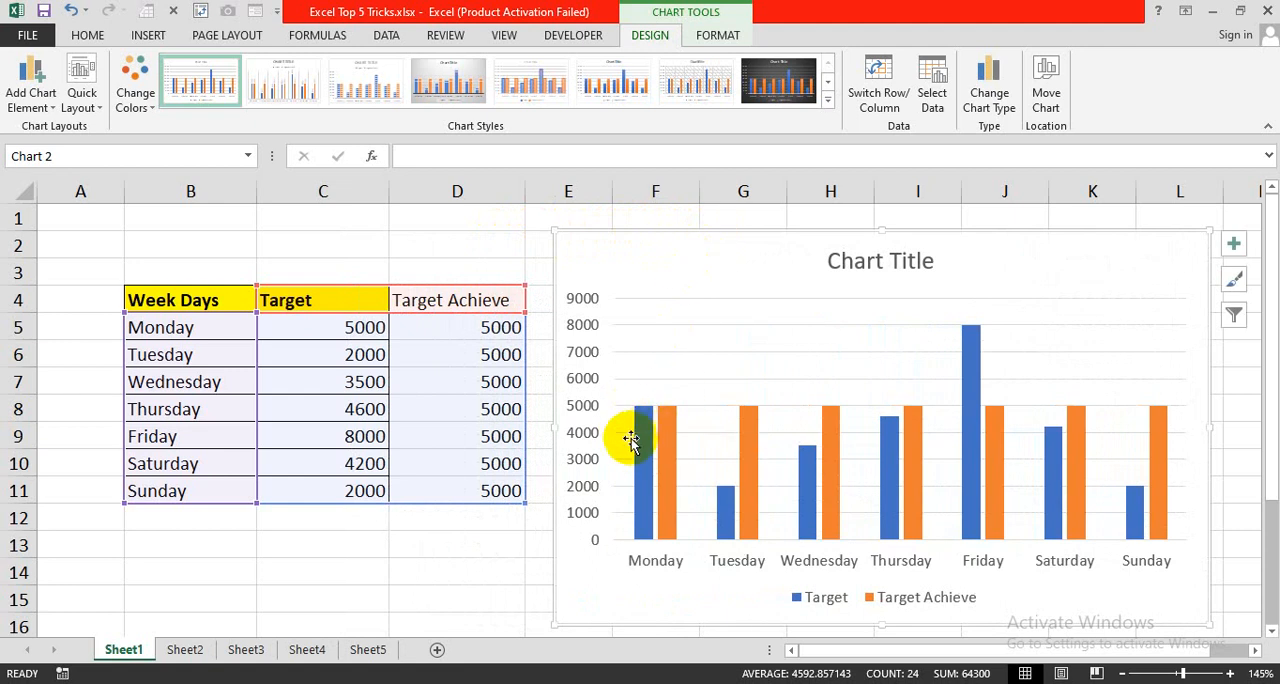
# - Change the Target Achieve series in the chart to the Line chart type, keeping Target as Clustered Column
pyautogui.moveTo(645, 440)
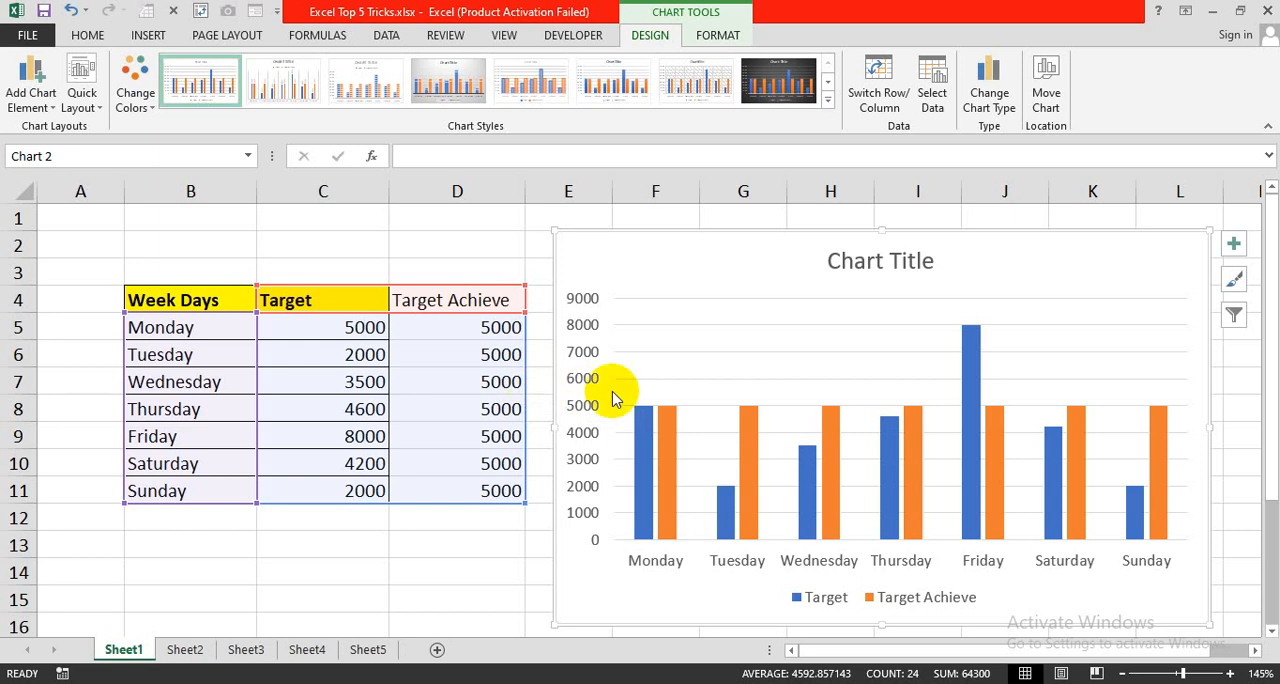
pyautogui.click(668, 423)
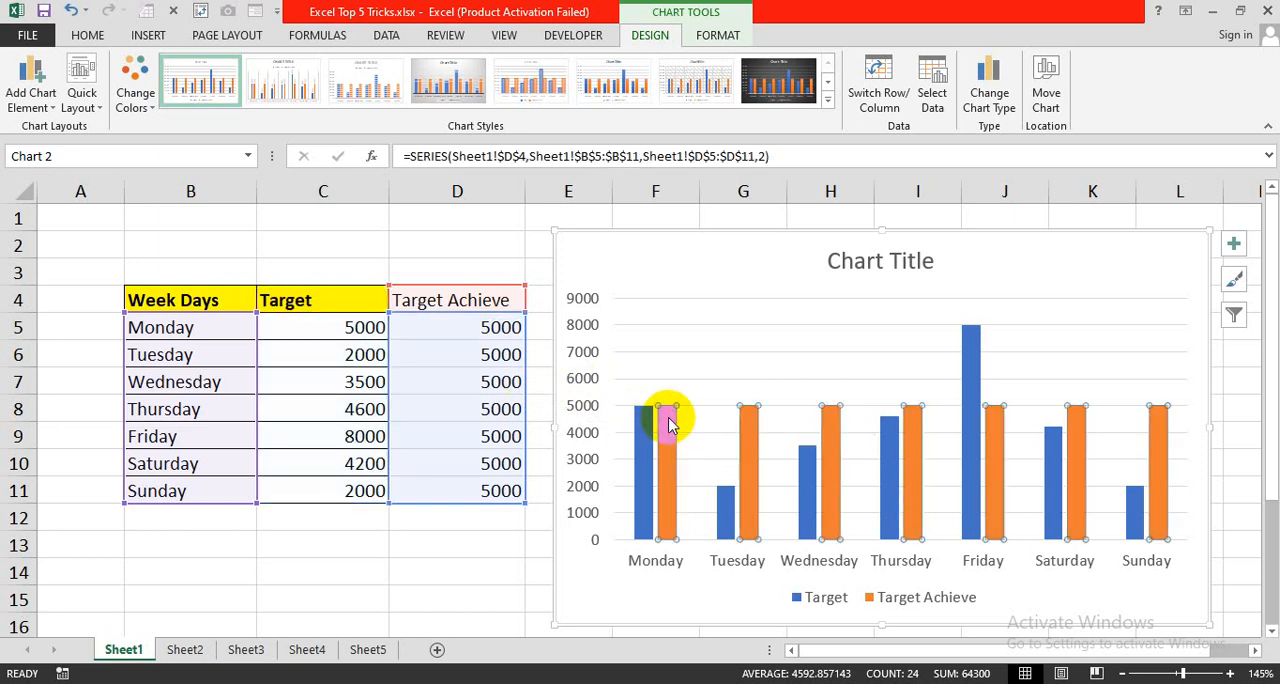
pyautogui.rightClick(670, 424)
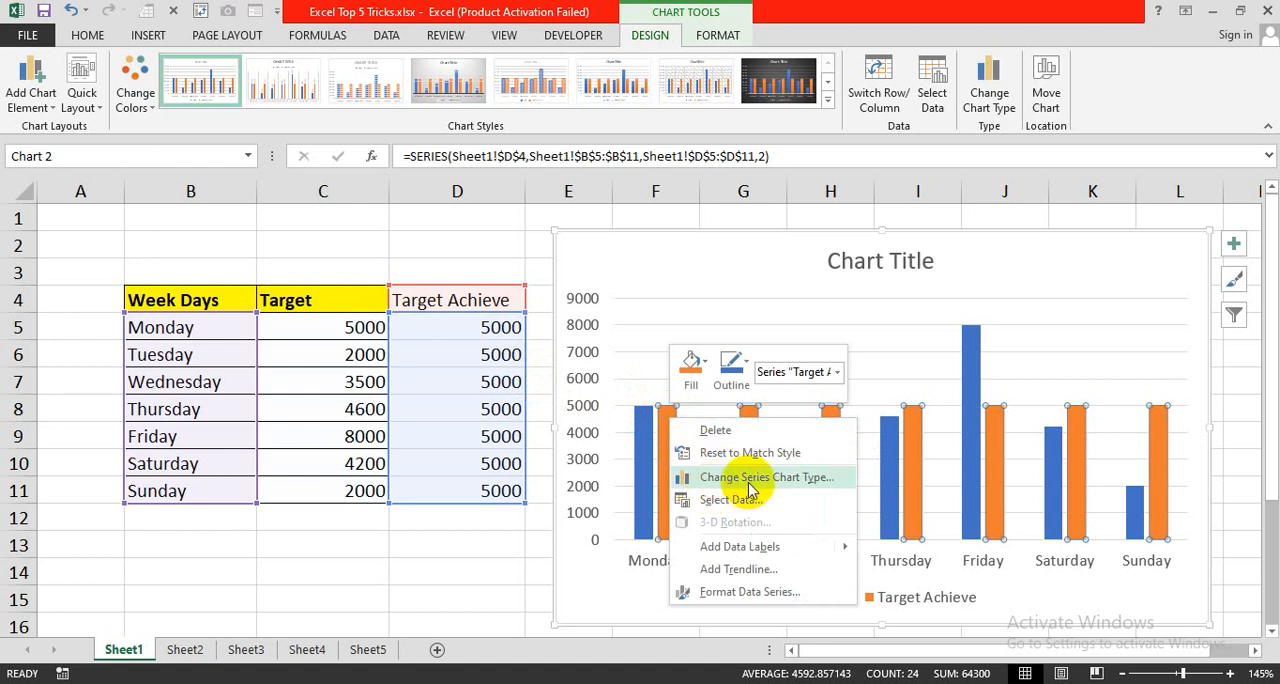
pyautogui.press('Escape')
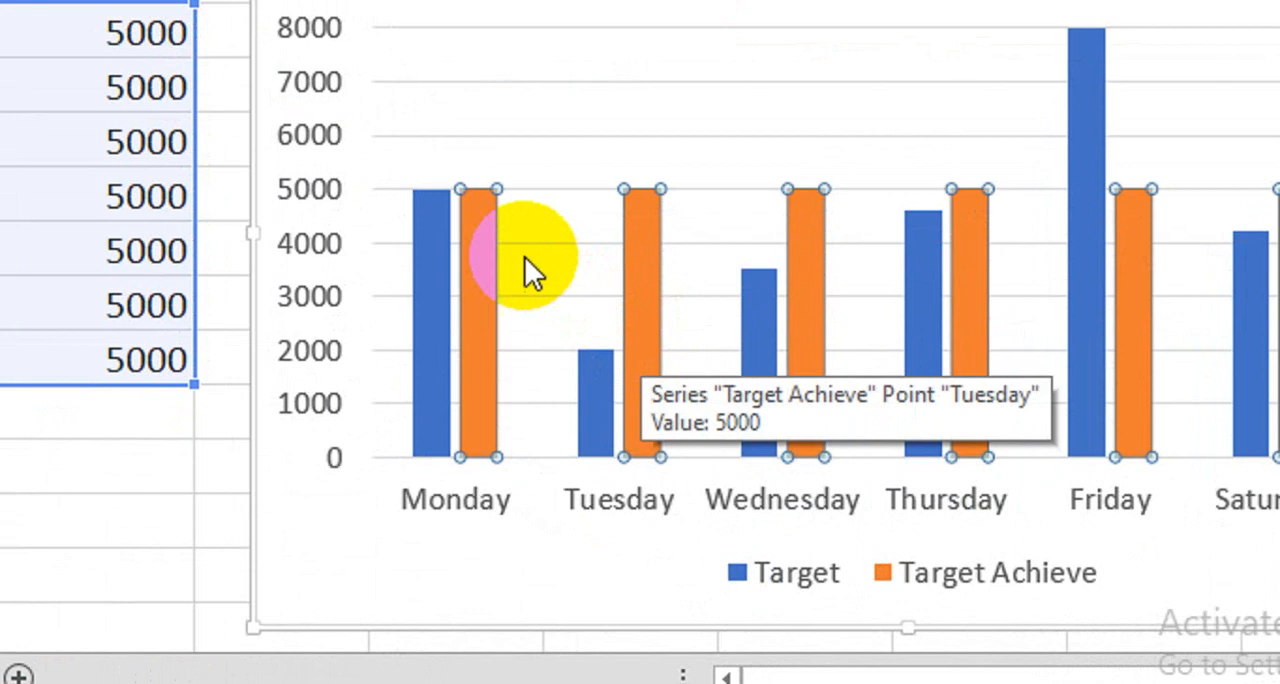
pyautogui.rightClick(671, 429)
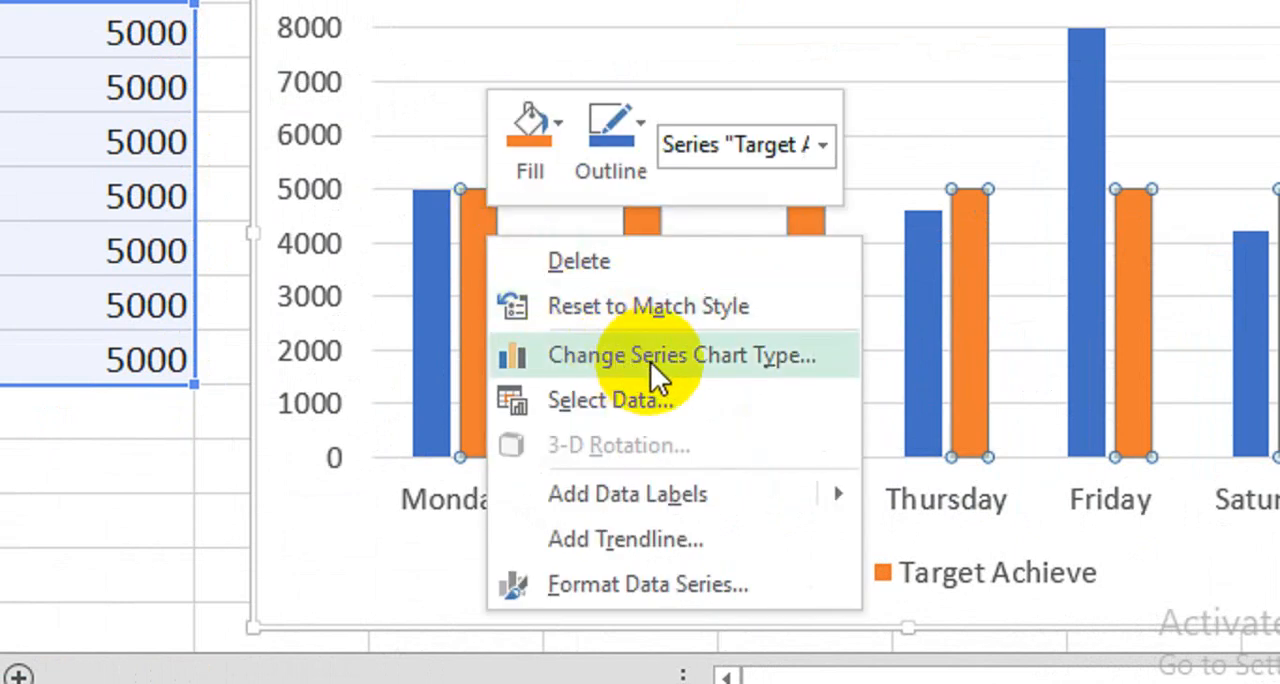
pyautogui.click(650, 356)
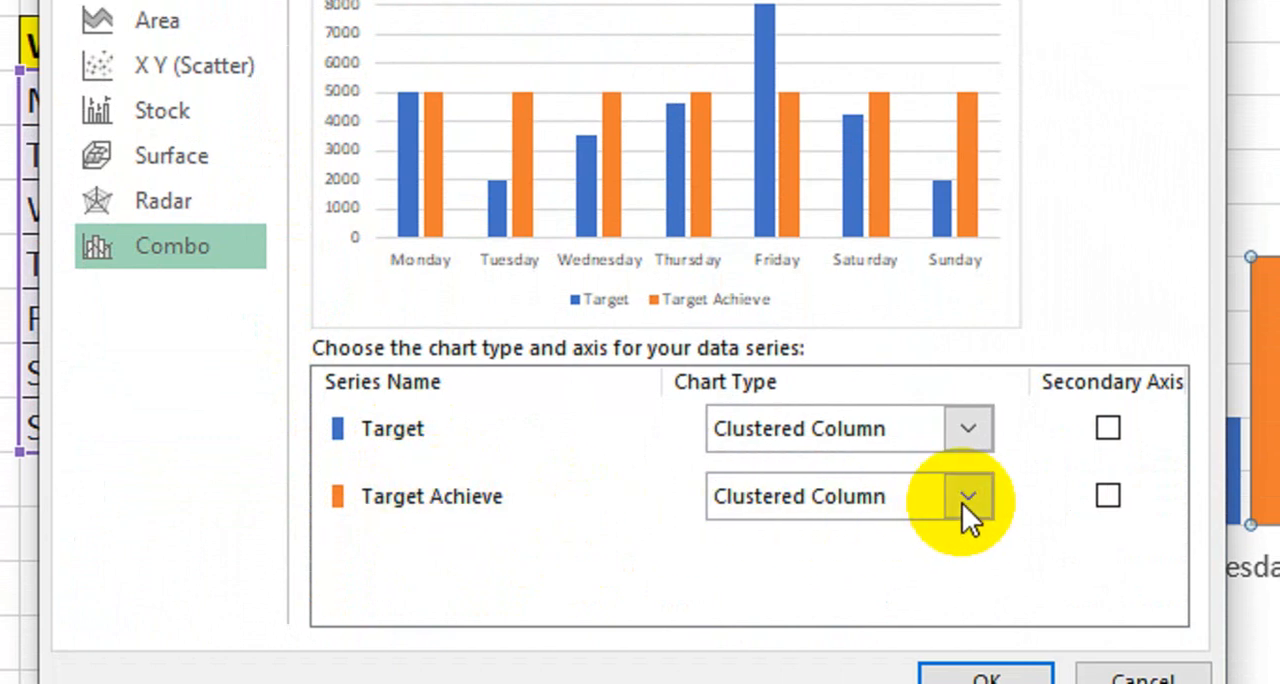
pyautogui.click(967, 497)
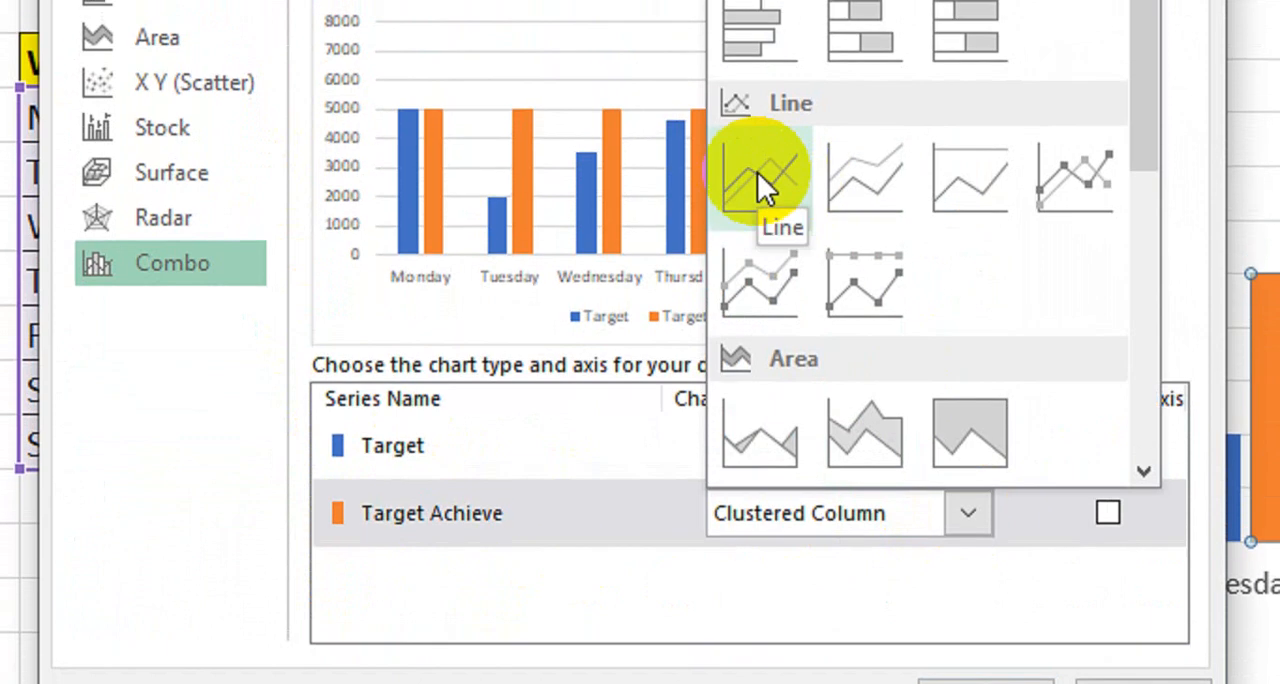
pyautogui.click(757, 172)
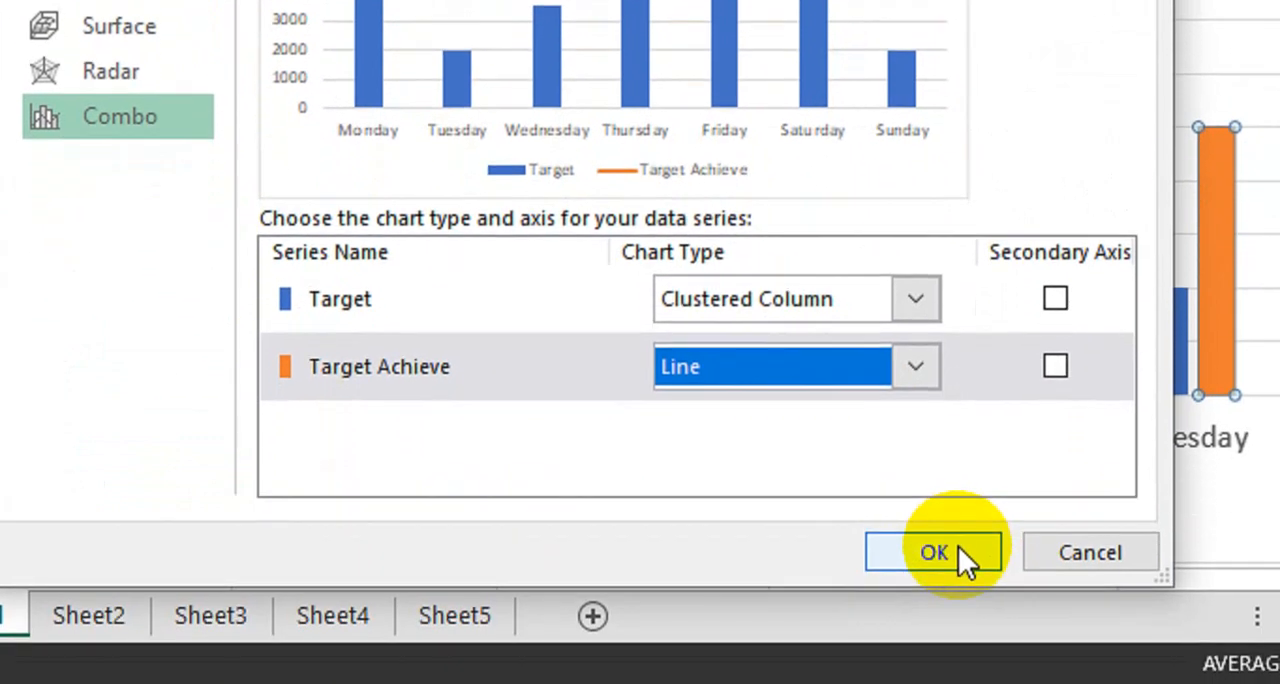
pyautogui.click(958, 546)
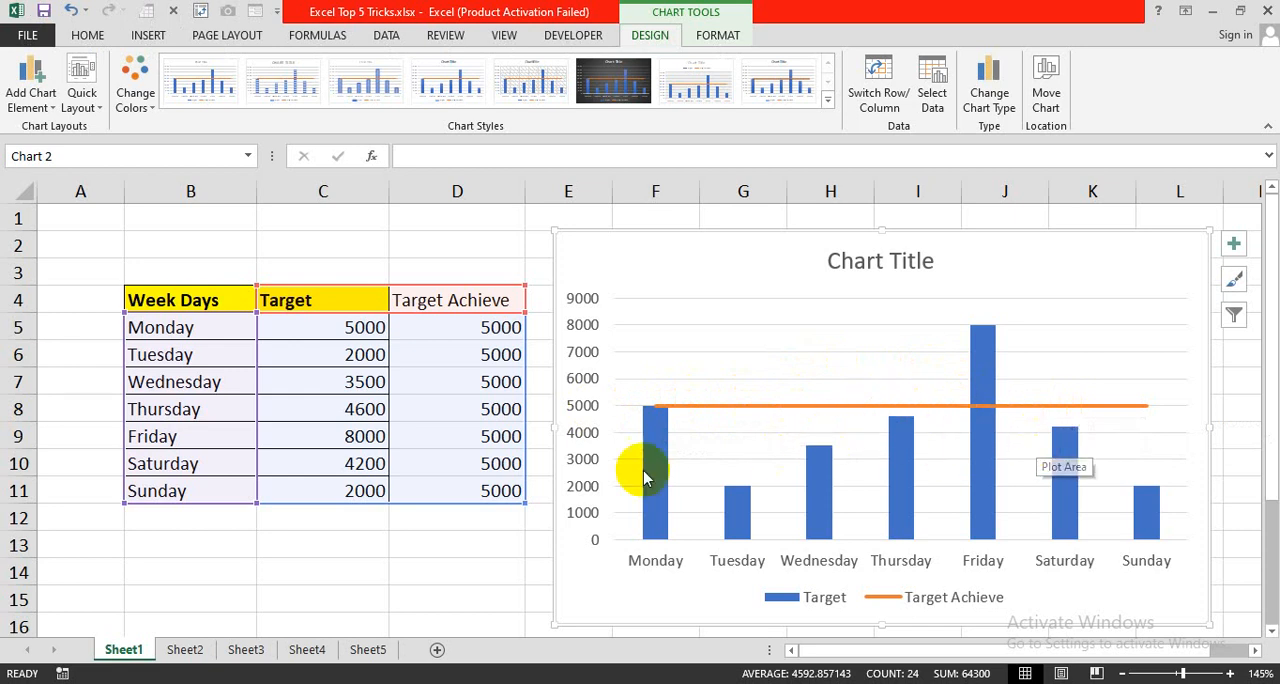
# - Switch to Sheet2 with the Daily Sales table
pyautogui.click(185, 650)
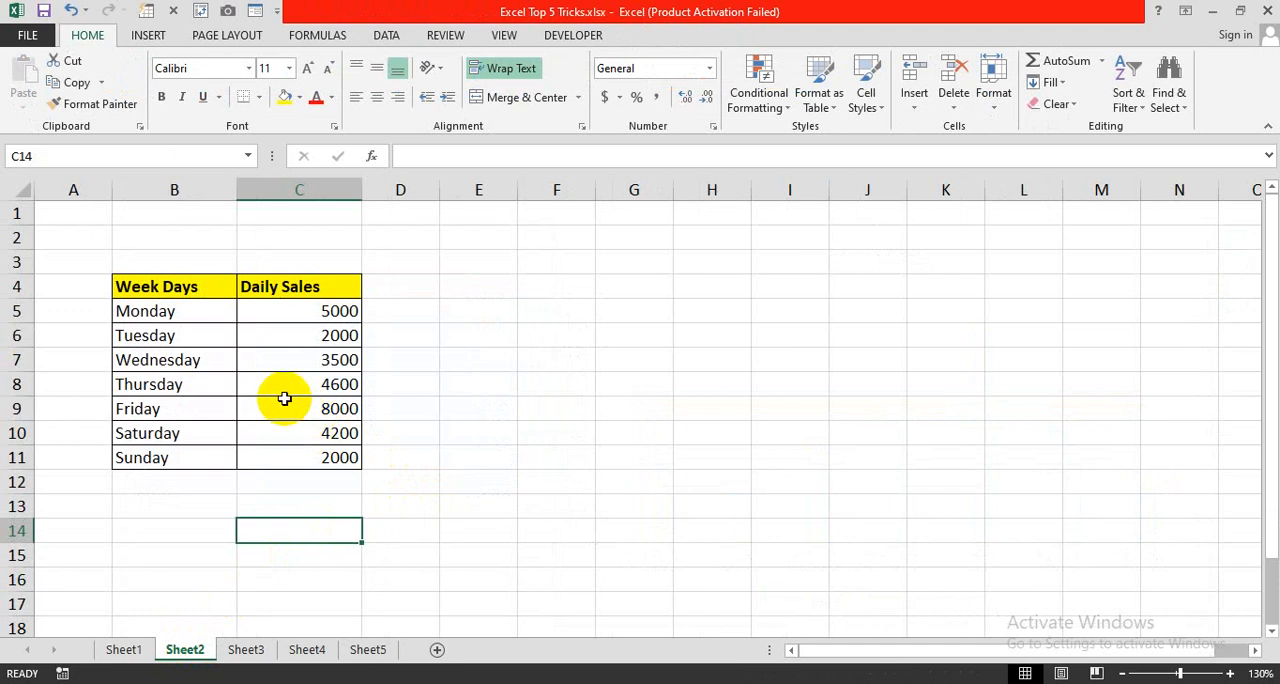
pyautogui.moveTo(174, 286); pyautogui.dragTo(337, 457)
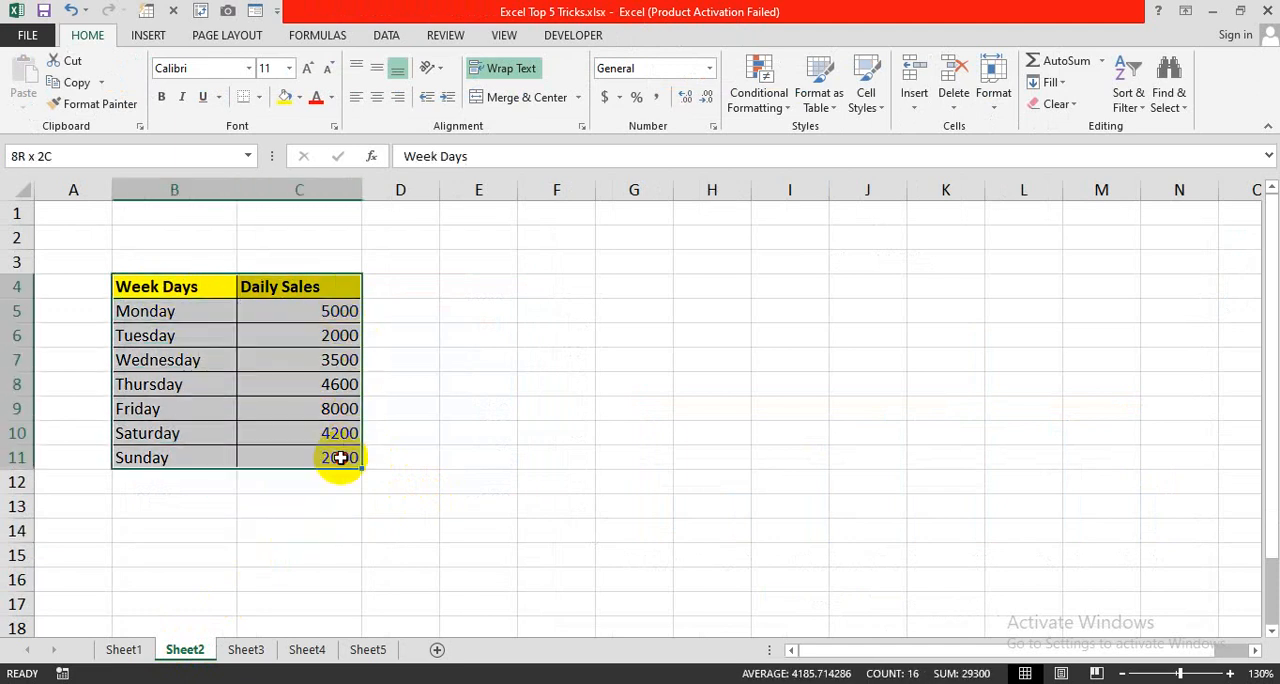
pyautogui.click(447, 455)
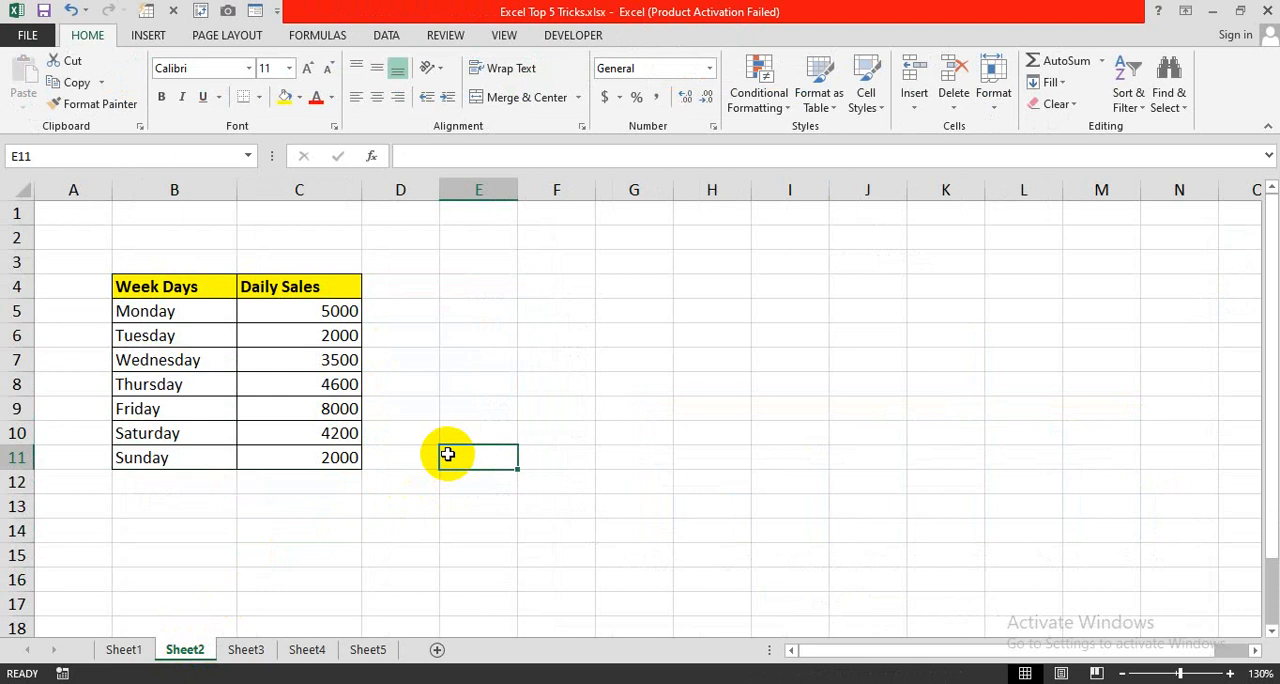
pyautogui.scroll(1, 214, 418)
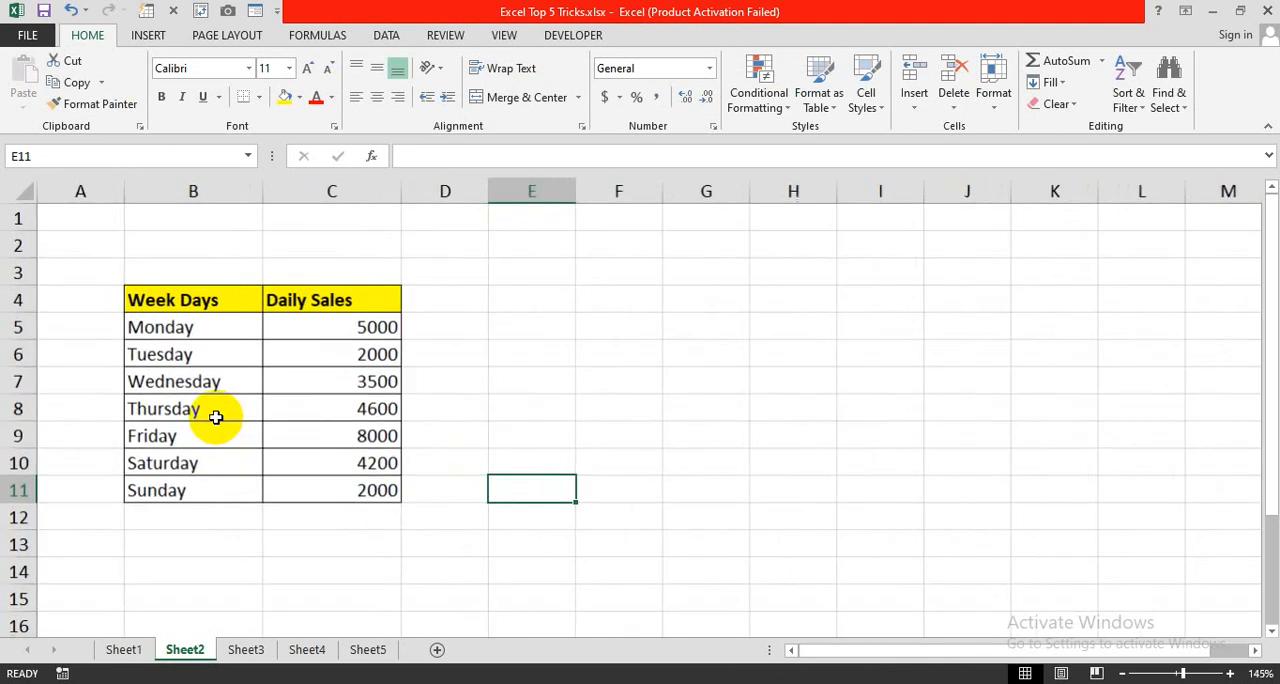
# - Apply the custom number format ;;; to cells B5:C11 to hide their contents, and undo the formatting
pyautogui.click(170, 331)
pyautogui.moveTo(170, 331); pyautogui.dragTo(344, 505)
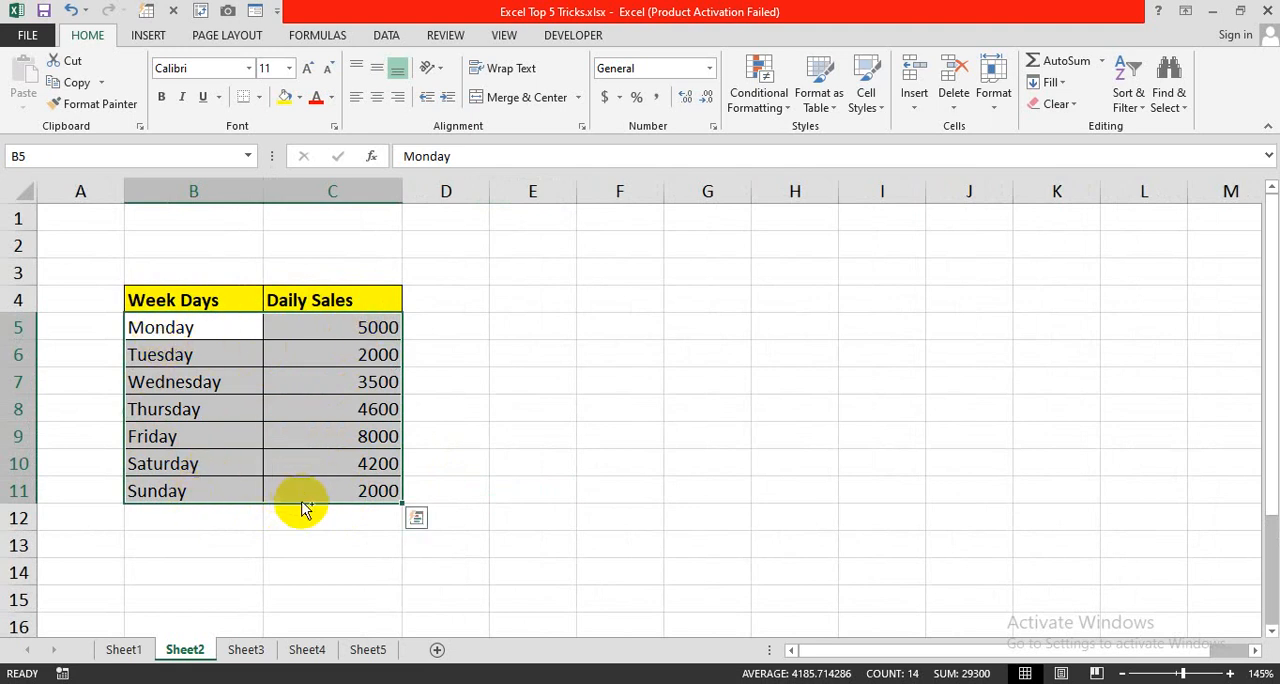
pyautogui.hotkey('ctrl', '1')
pyautogui.click(545, 340)
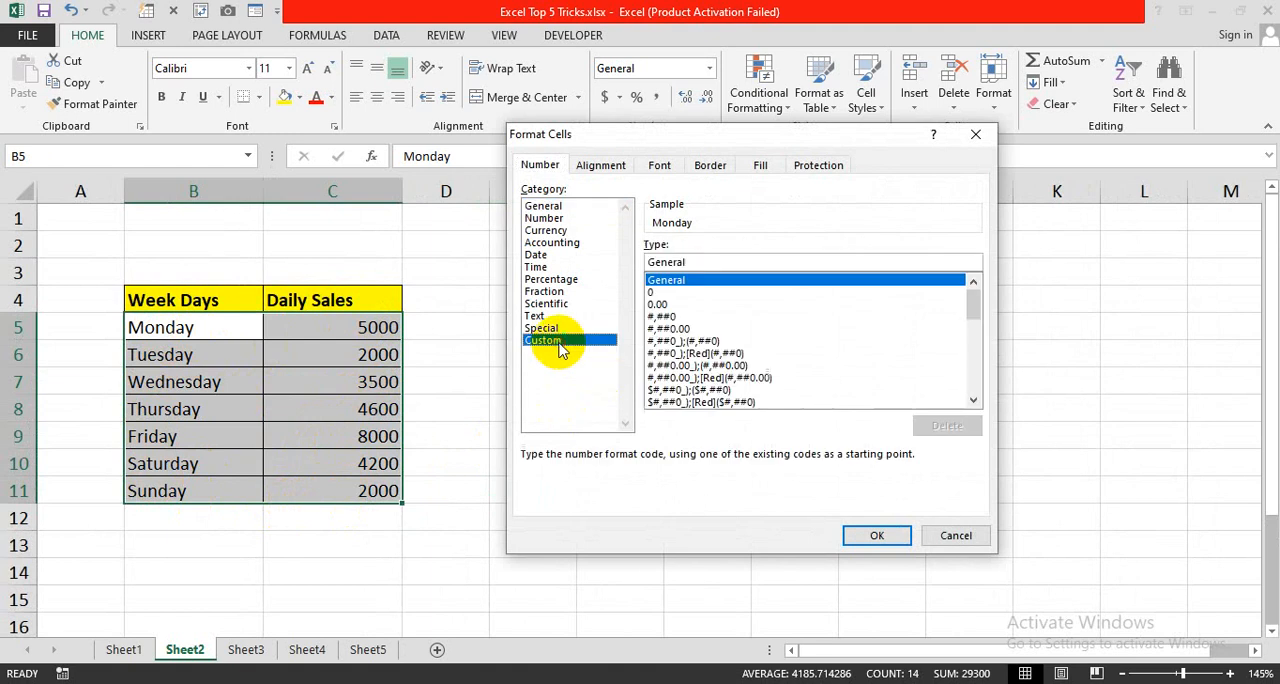
pyautogui.doubleClick(667, 262)
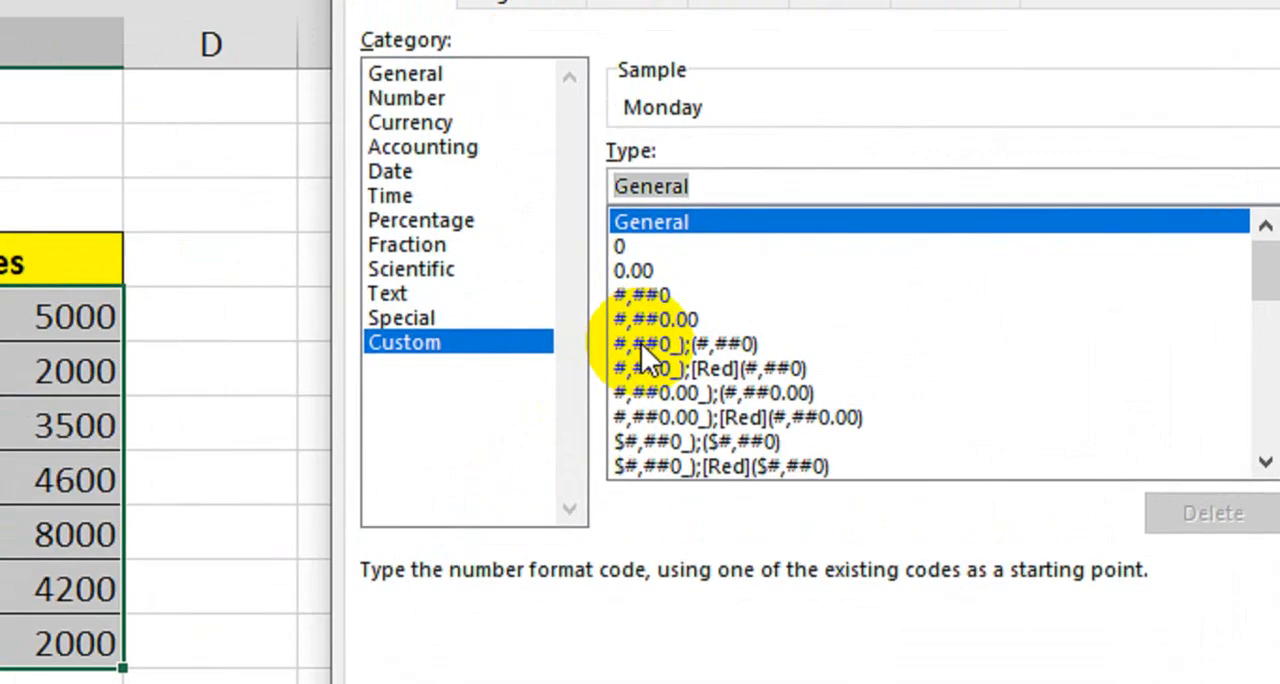
pyautogui.press('BackSpace')
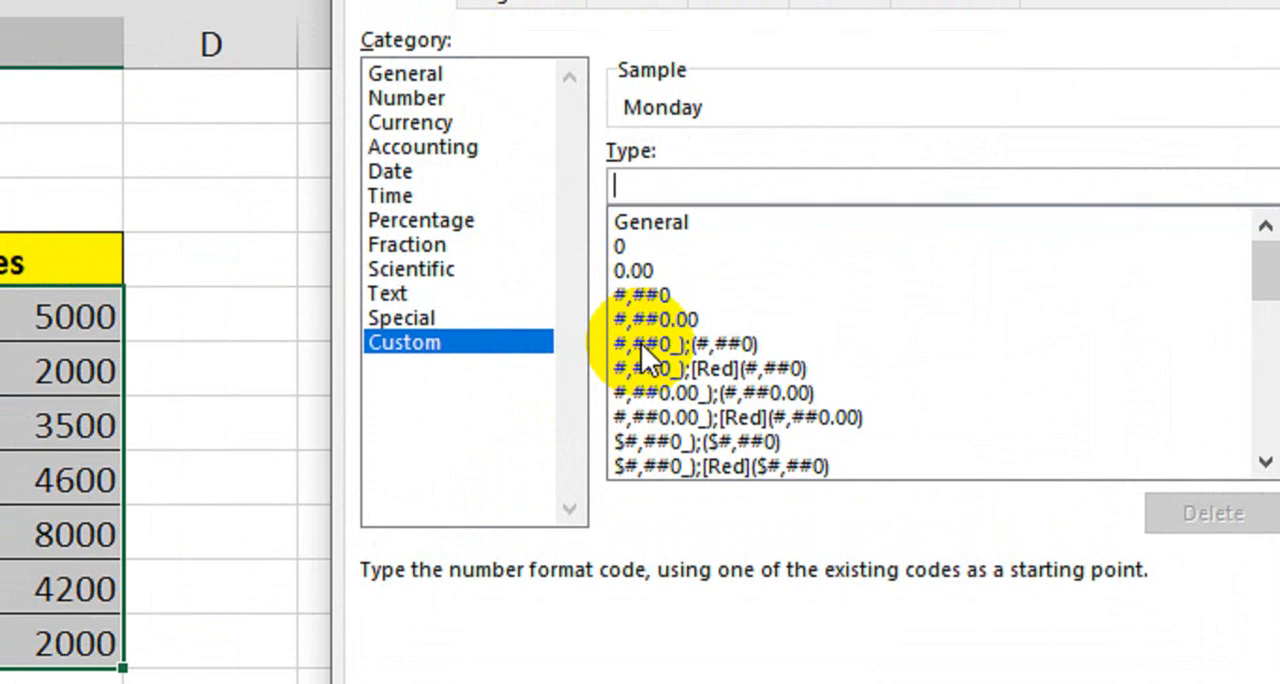
pyautogui.write(';;;')
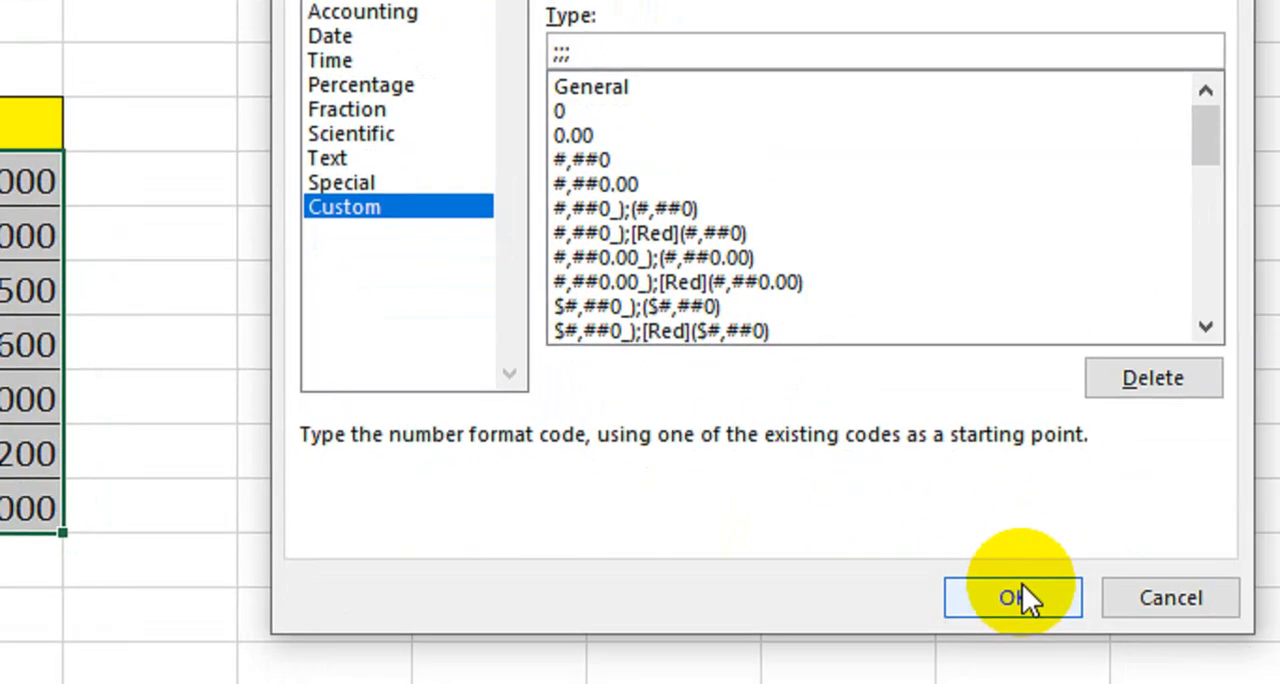
pyautogui.click(1065, 683)
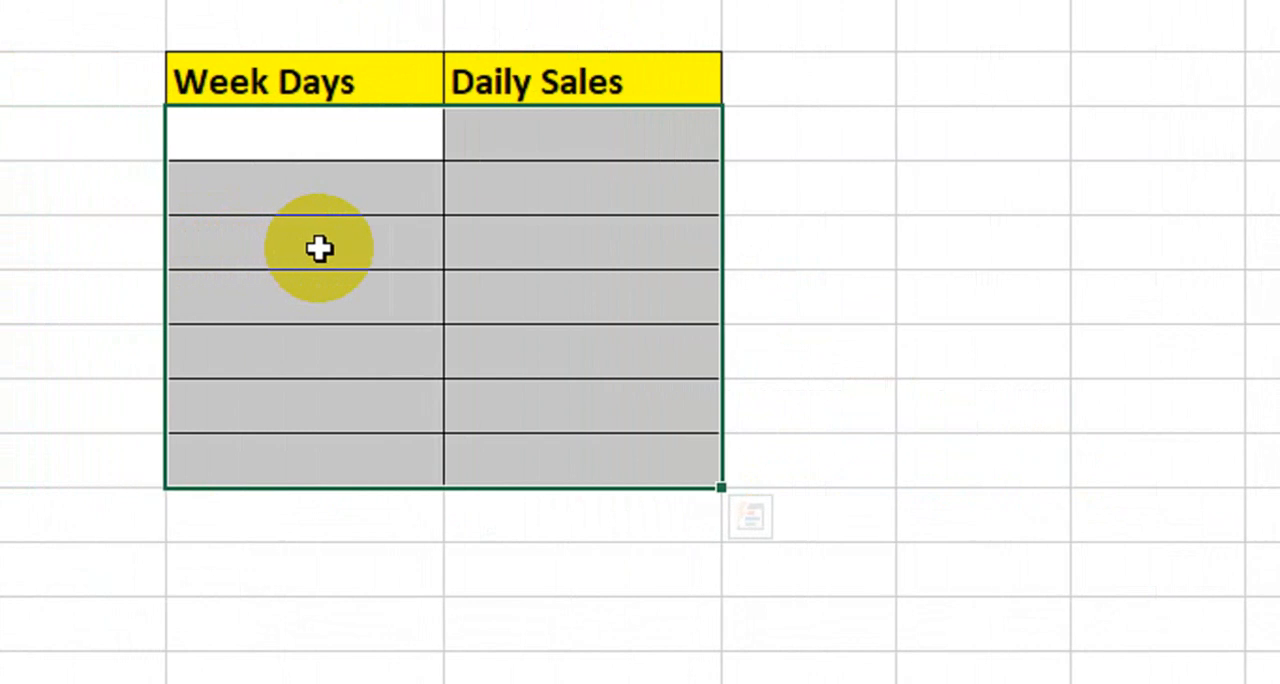
pyautogui.hotkey('ctrl', 'z')
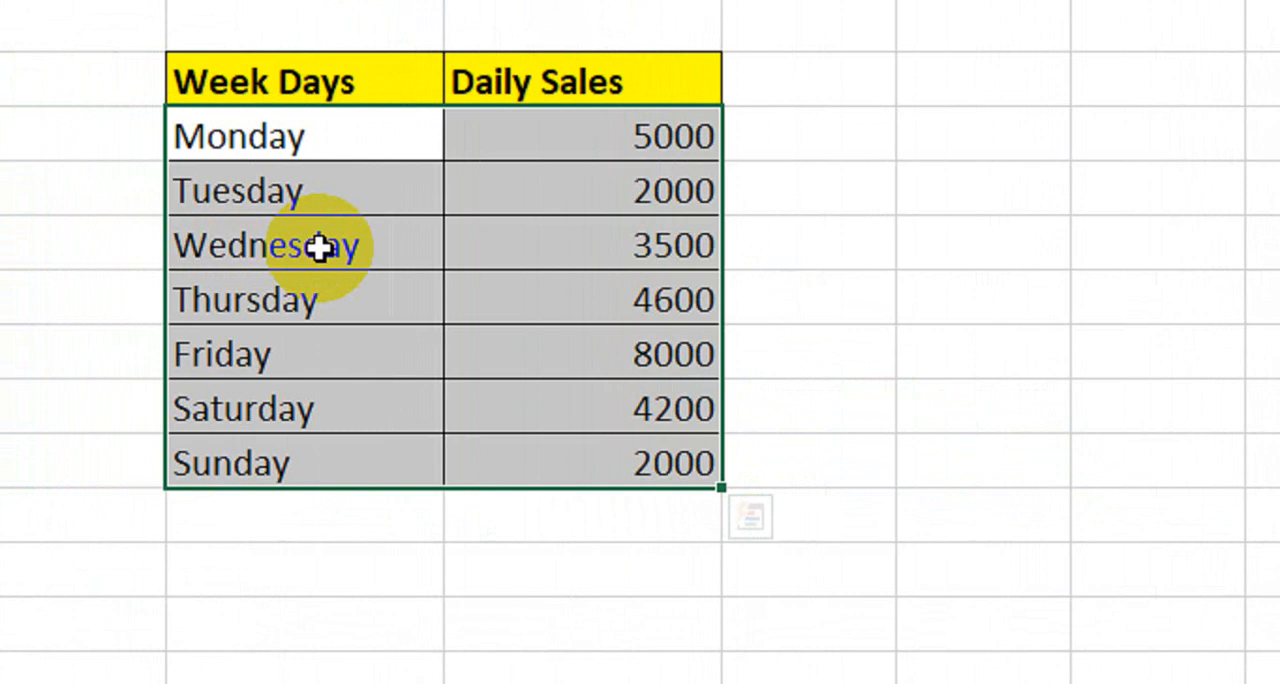
# - Apply the custom number format ;; to cells B5:C11 to hide only the numbers
pyautogui.hotkey('ctrl', '1')
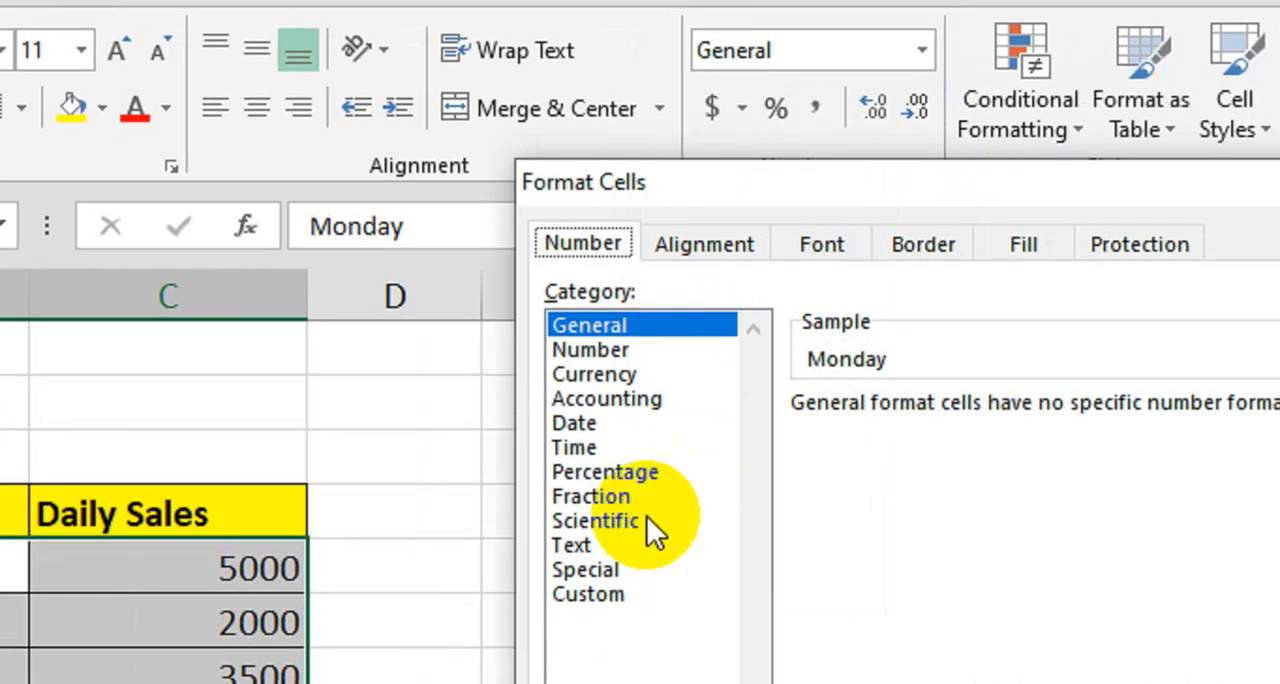
pyautogui.click(590, 593)
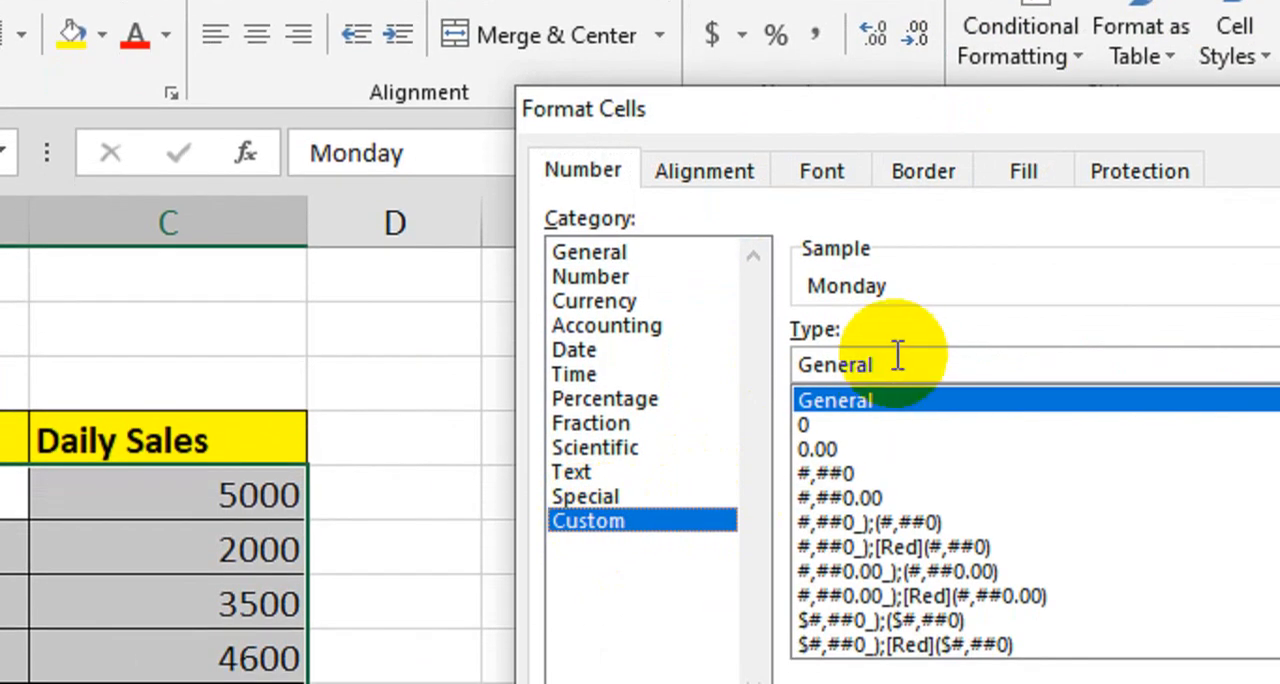
pyautogui.press('BackSpace')
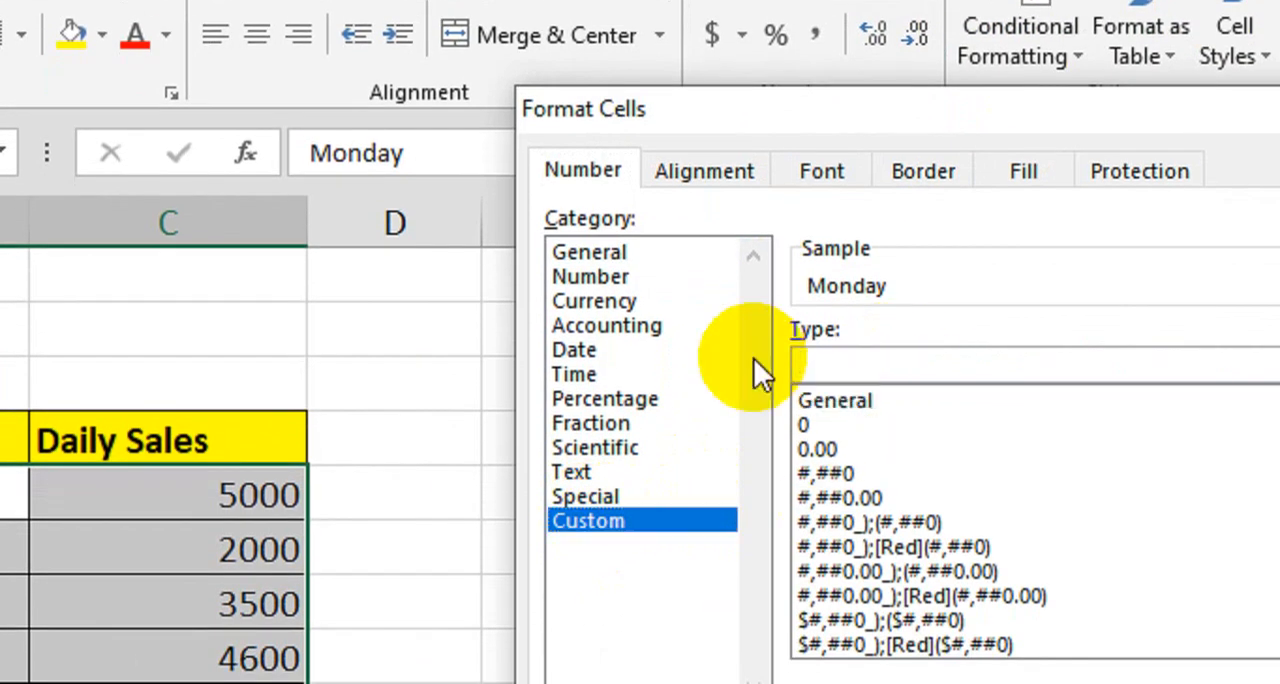
pyautogui.write(';;')
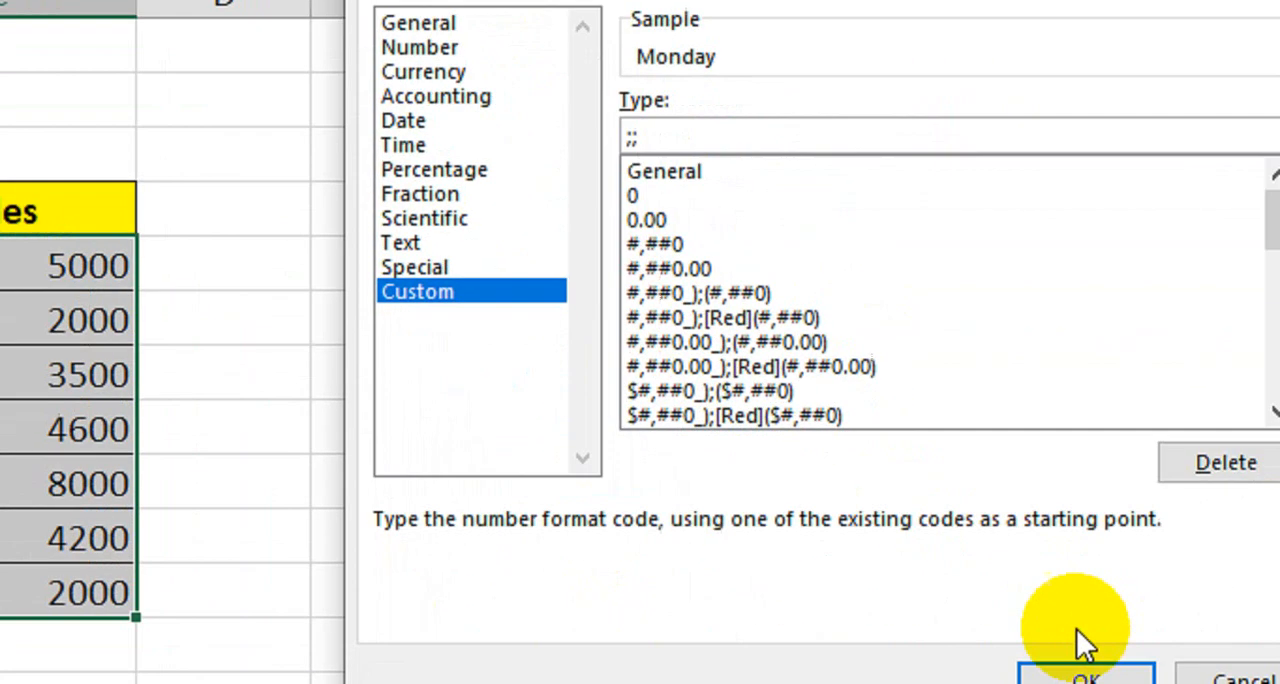
pyautogui.click(1083, 648)
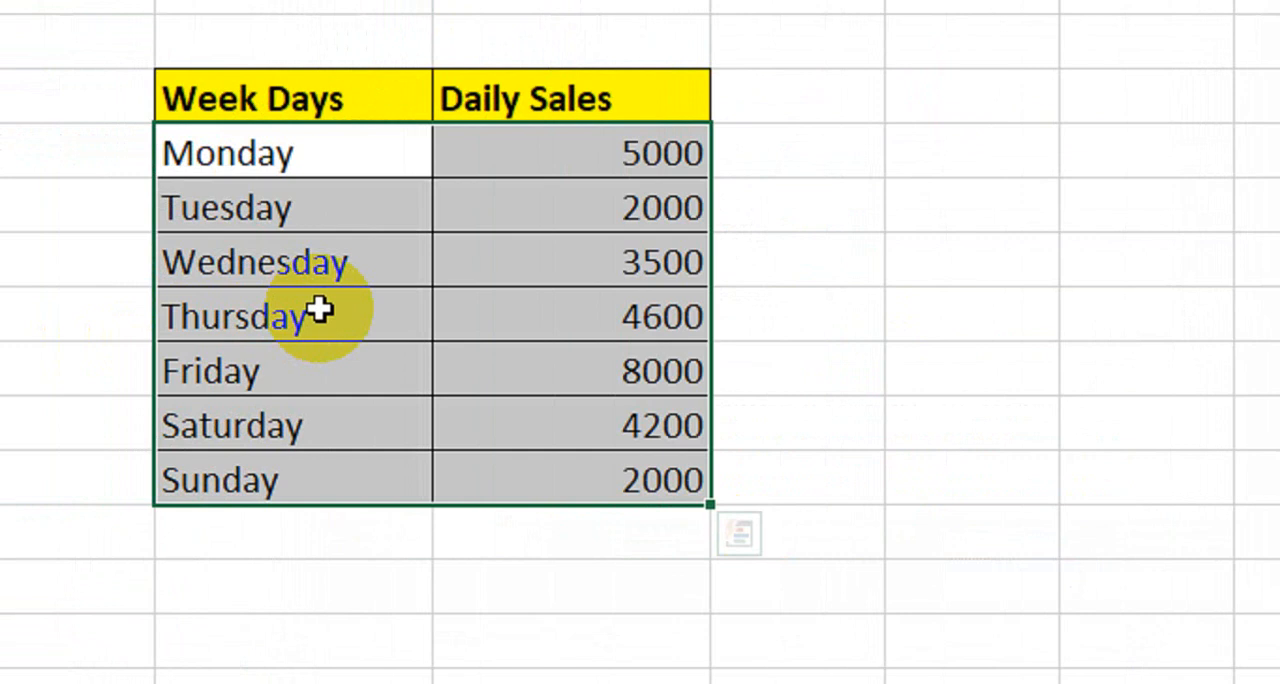
pyautogui.hotkey('ctrl', 'q')
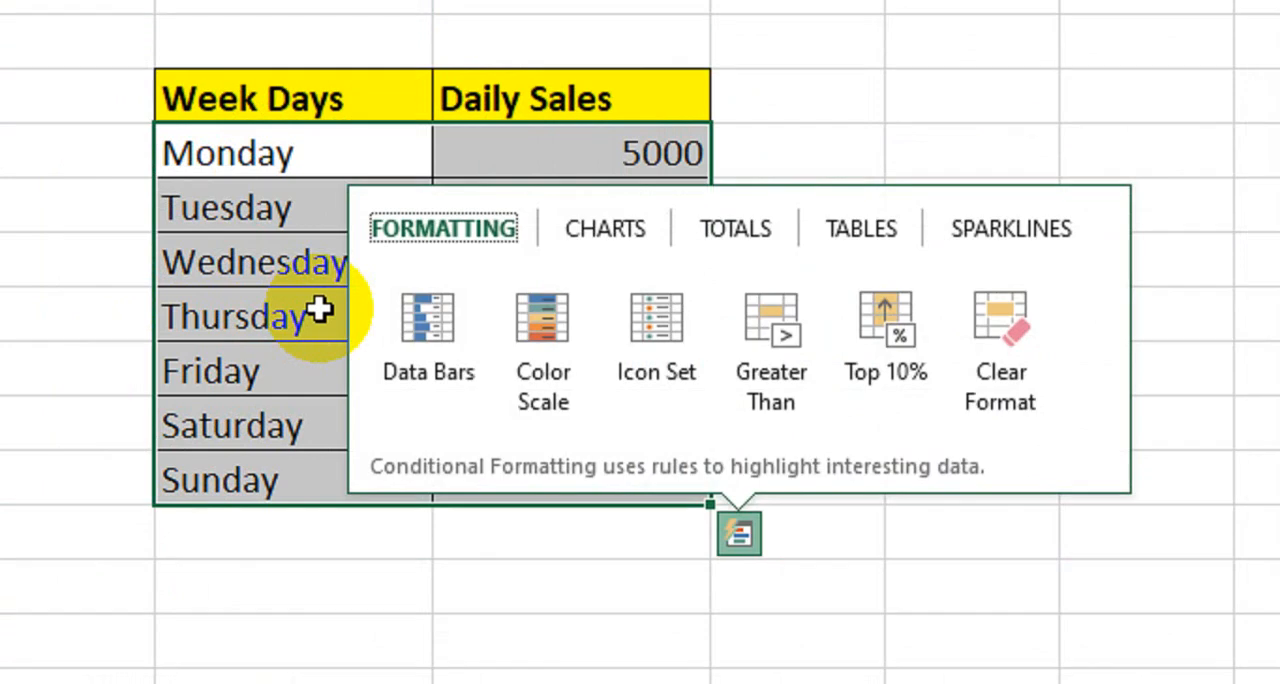
pyautogui.click(318, 310)
# - Apply the custom number format #;;; to cells B5:C11 to hide the weekday text while keeping the sales numbers
pyautogui.moveTo(269, 153); pyautogui.dragTo(640, 480)
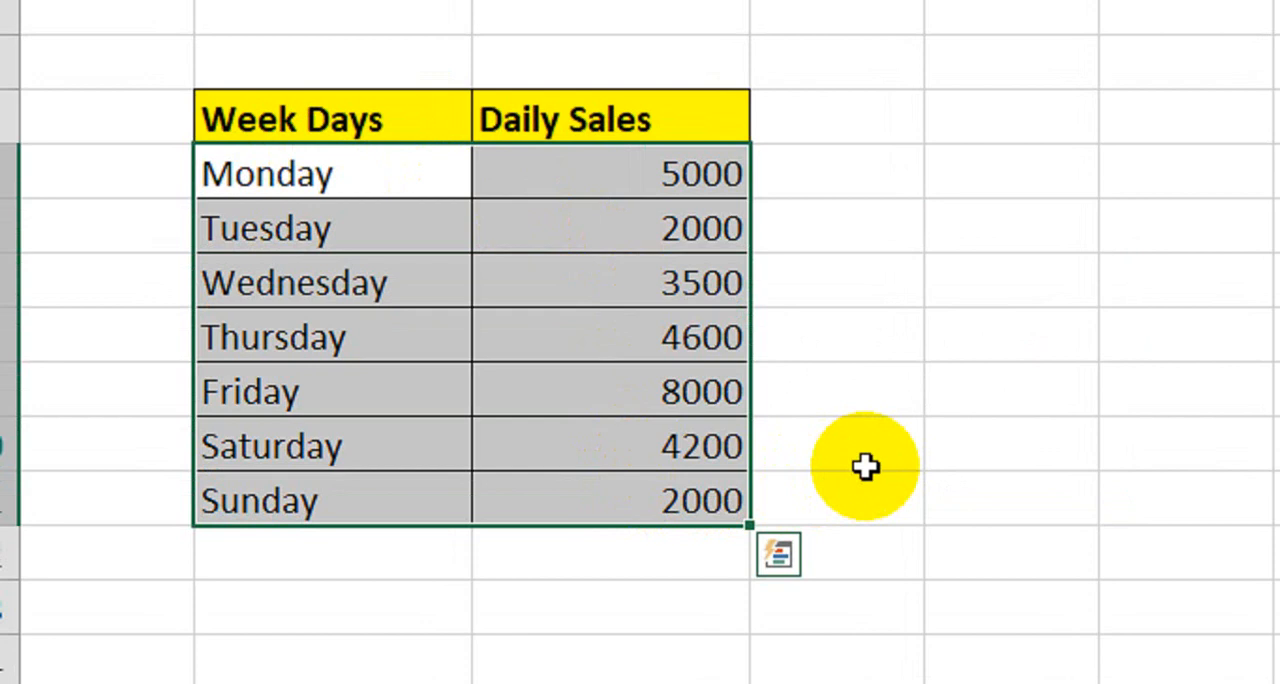
pyautogui.hotkey('ctrl', '1')
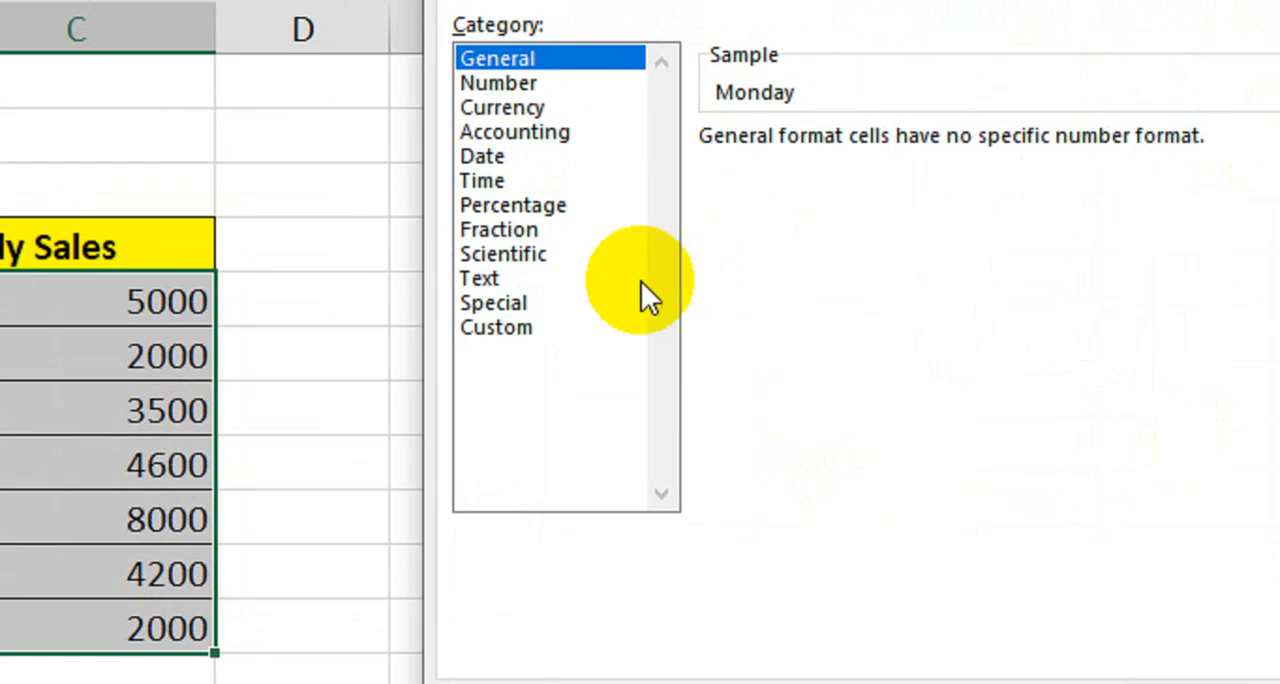
pyautogui.click(1097, 194)
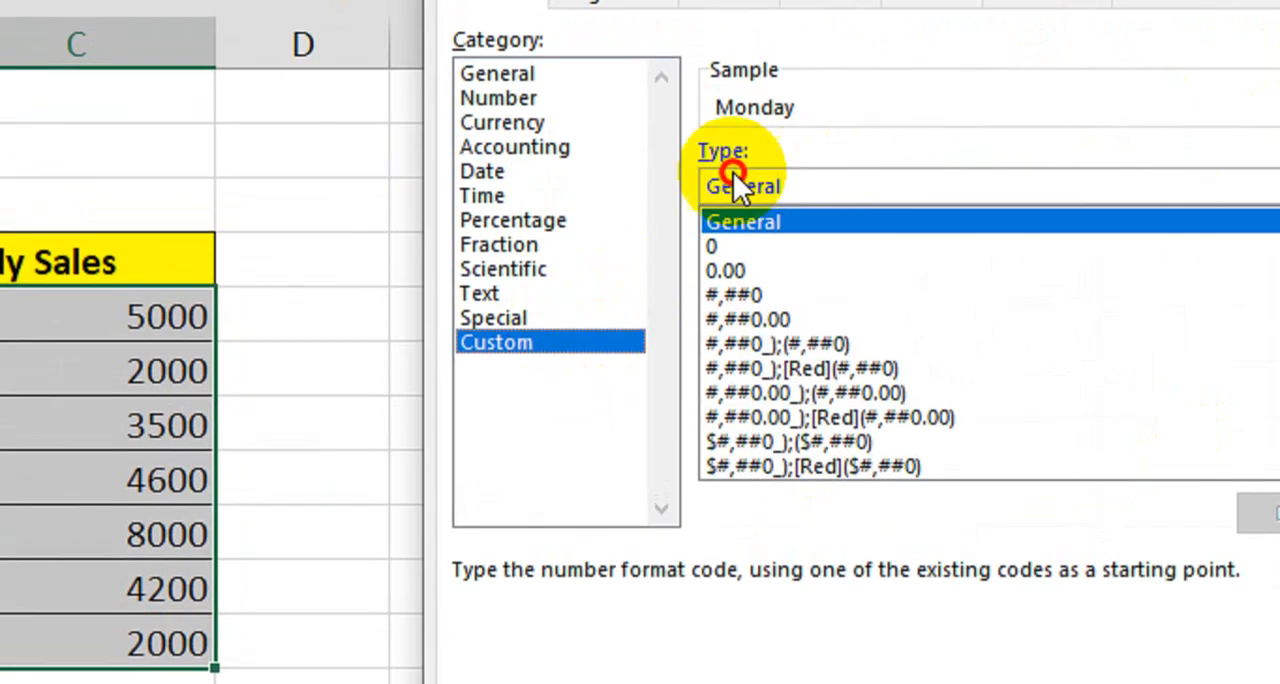
pyautogui.moveTo(797, 170); pyautogui.dragTo(673, 167)
pyautogui.press('BackSpace')
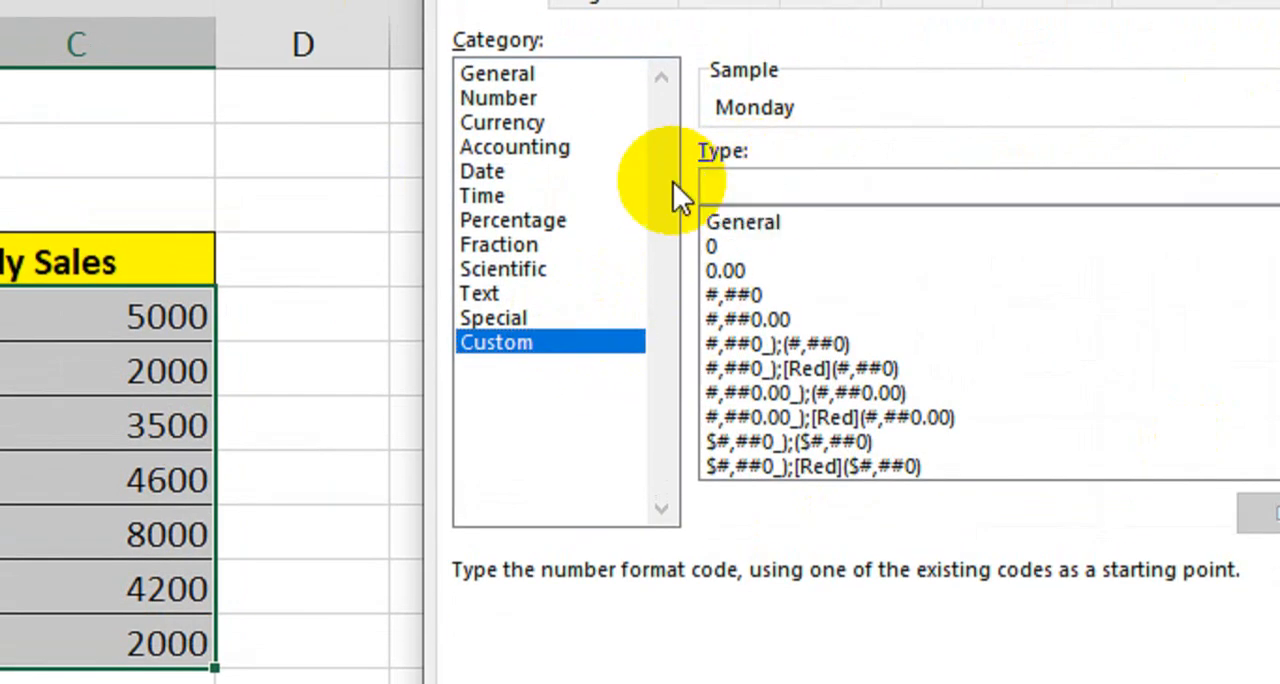
pyautogui.write('#')
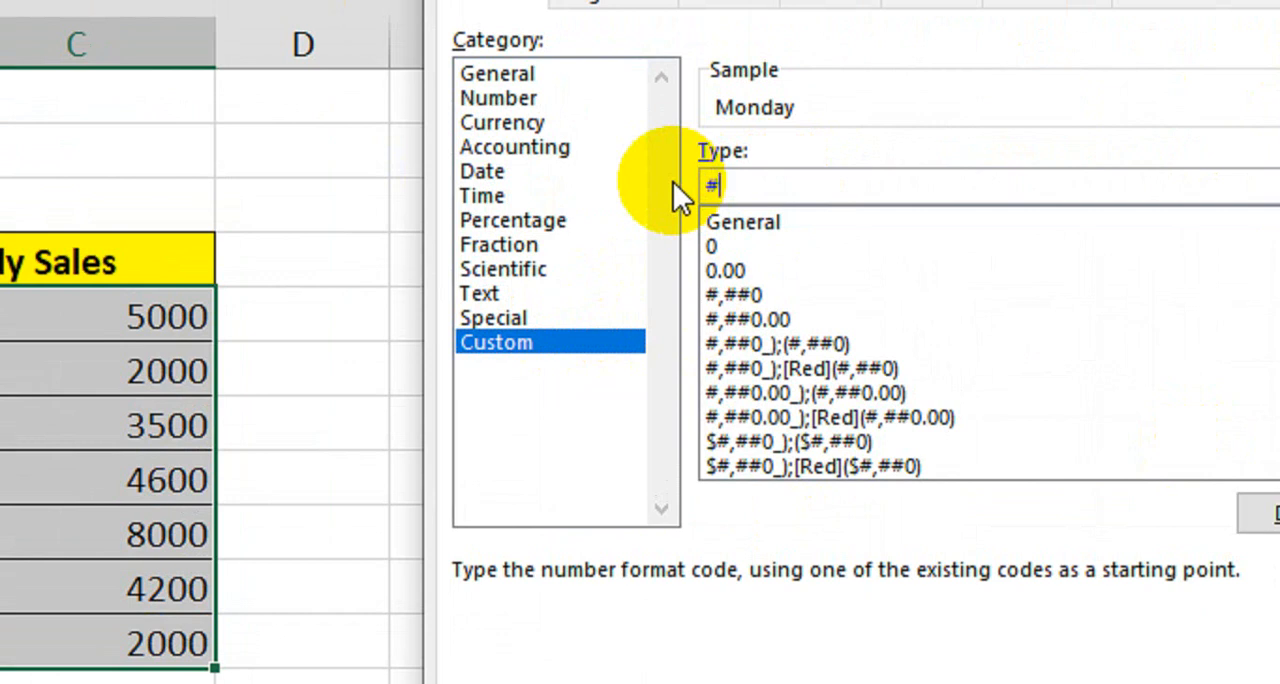
pyautogui.write(';;;')
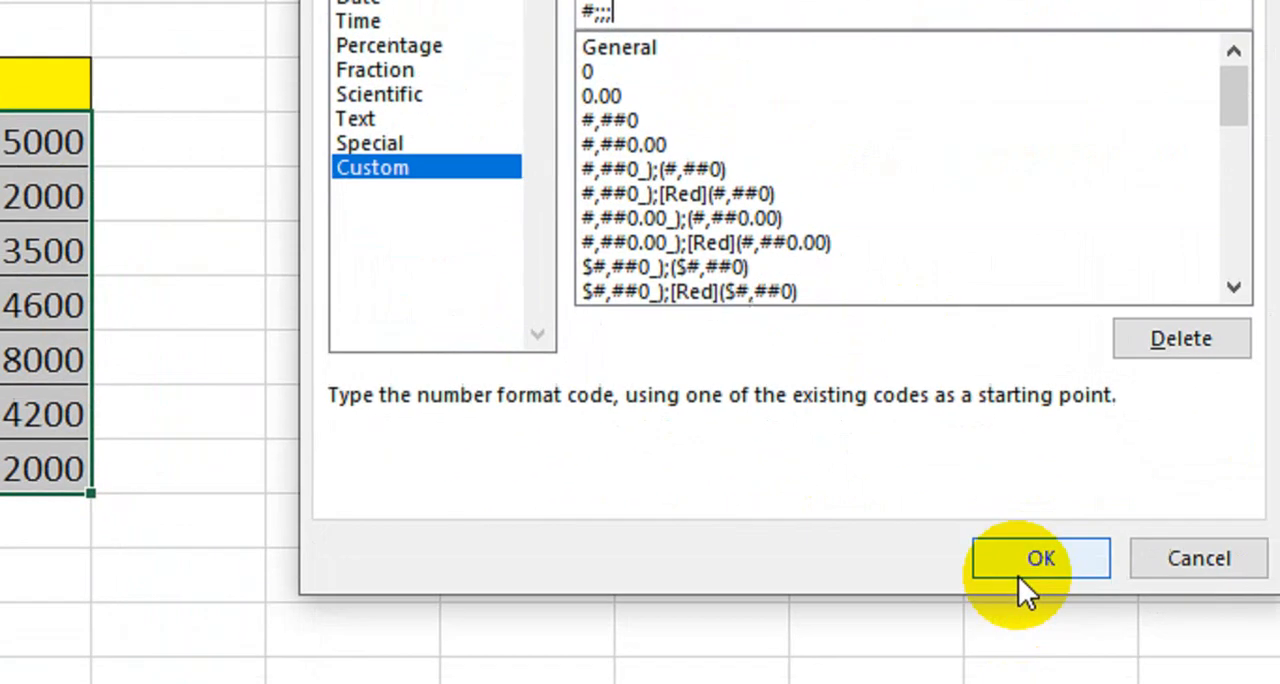
pyautogui.click(1018, 576)
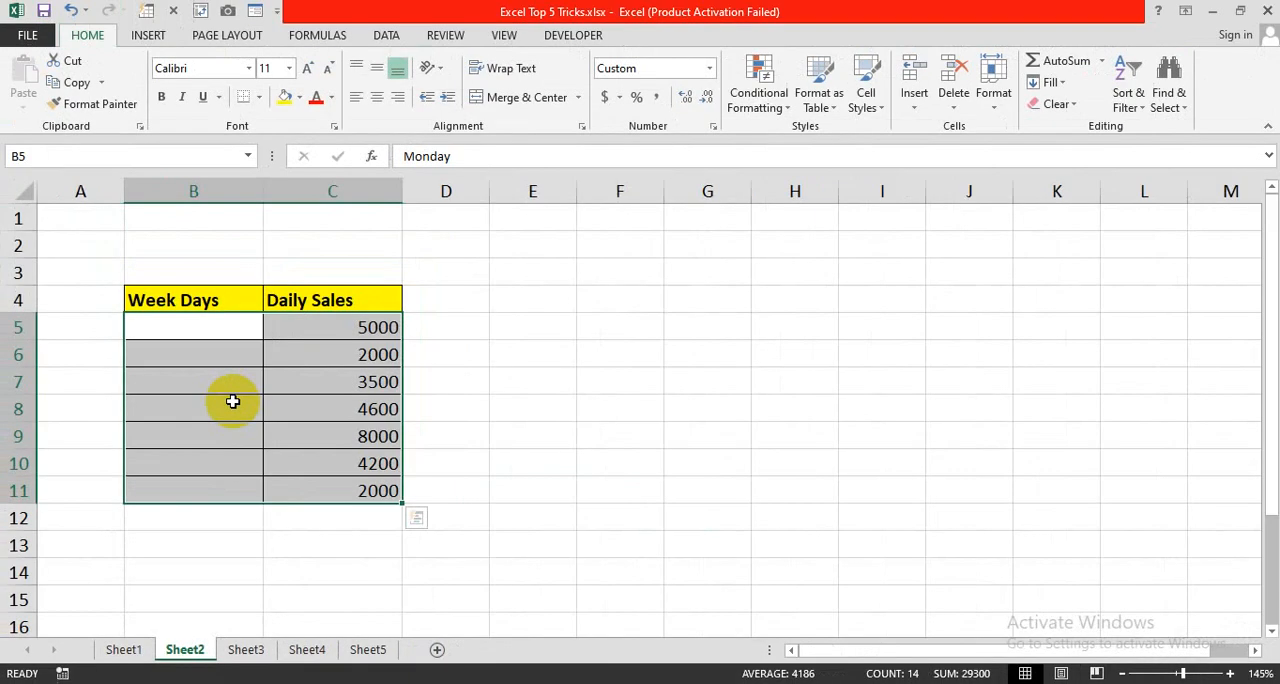
pyautogui.click(522, 546)
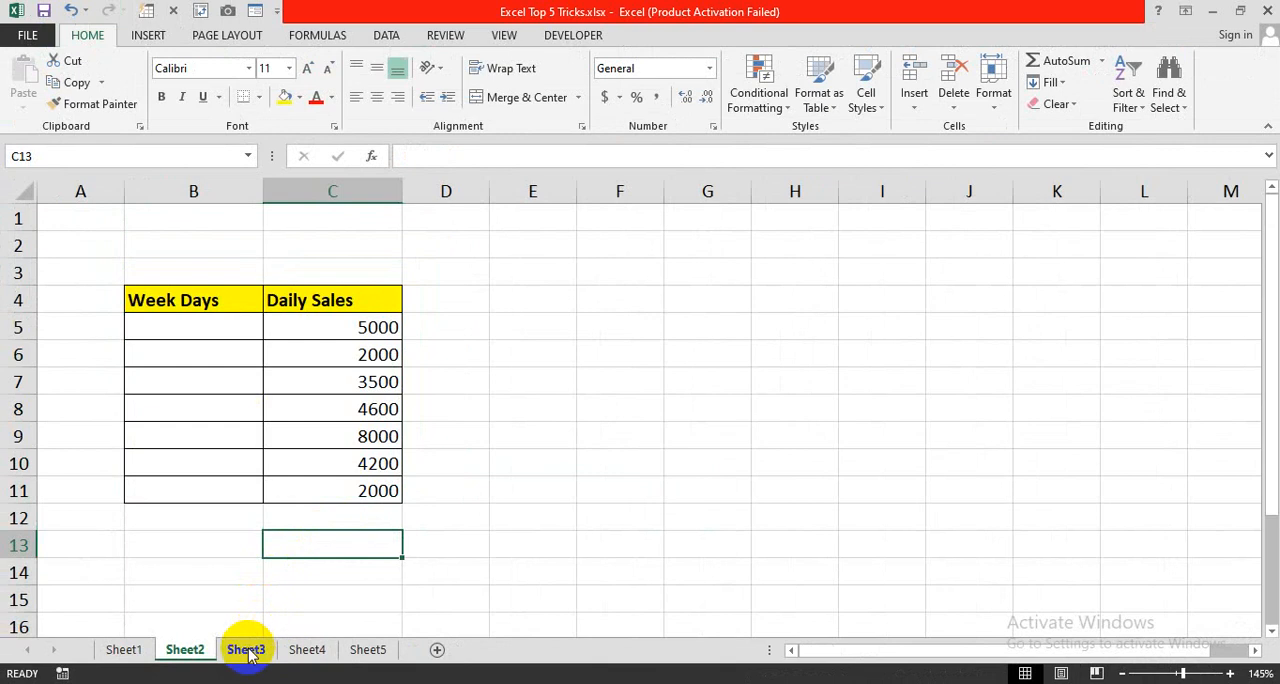
# - Switch to Sheet3 and look over the Date and weekday columns of its table
pyautogui.click(244, 649)
pyautogui.click(233, 550)
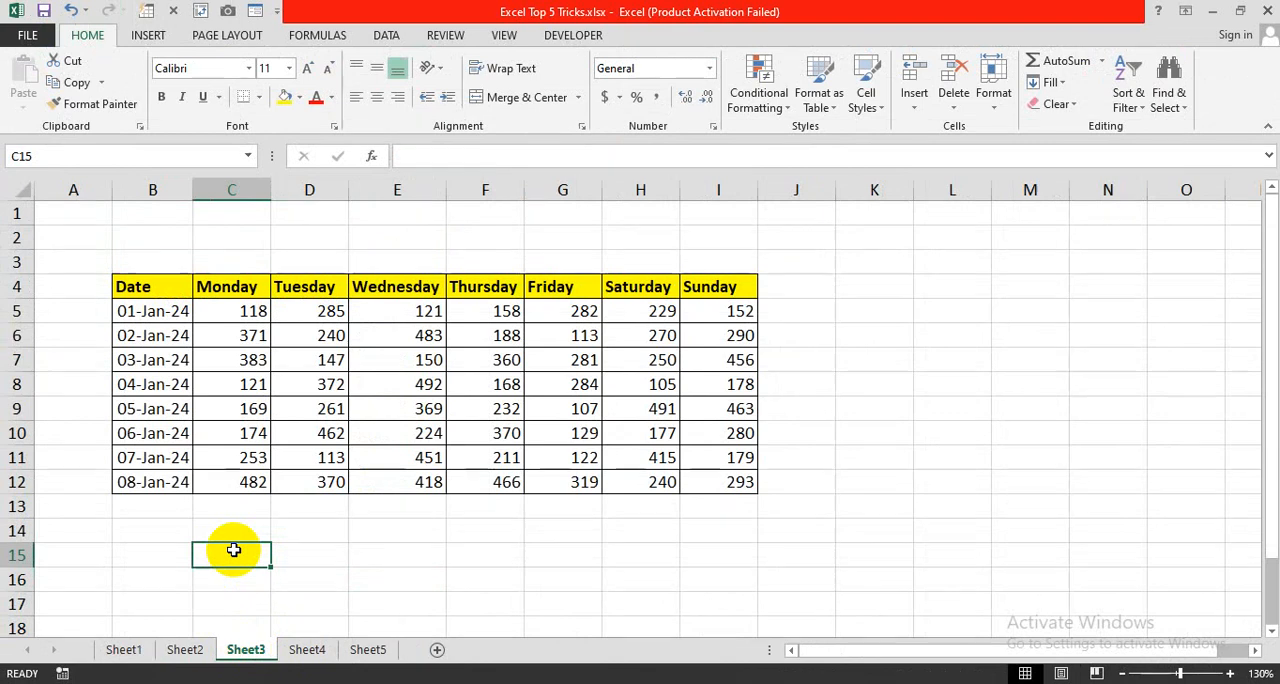
pyautogui.moveTo(130, 283); pyautogui.dragTo(160, 452)
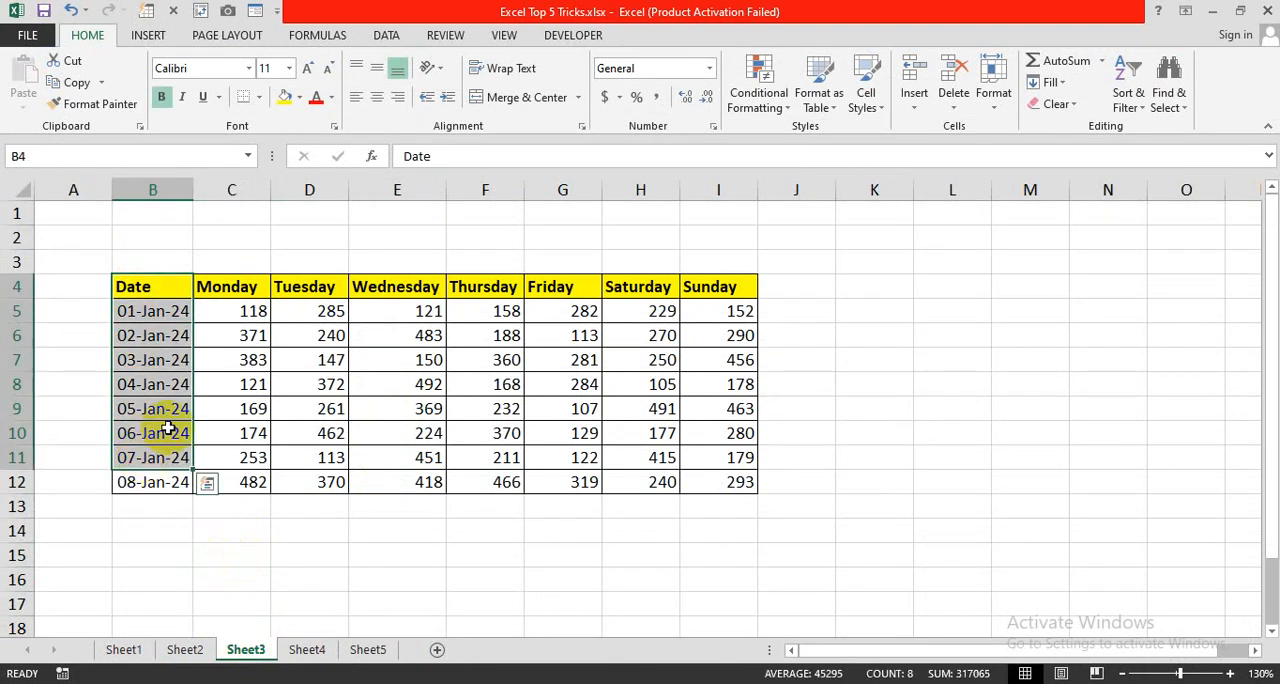
pyautogui.moveTo(214, 288); pyautogui.dragTo(214, 429)
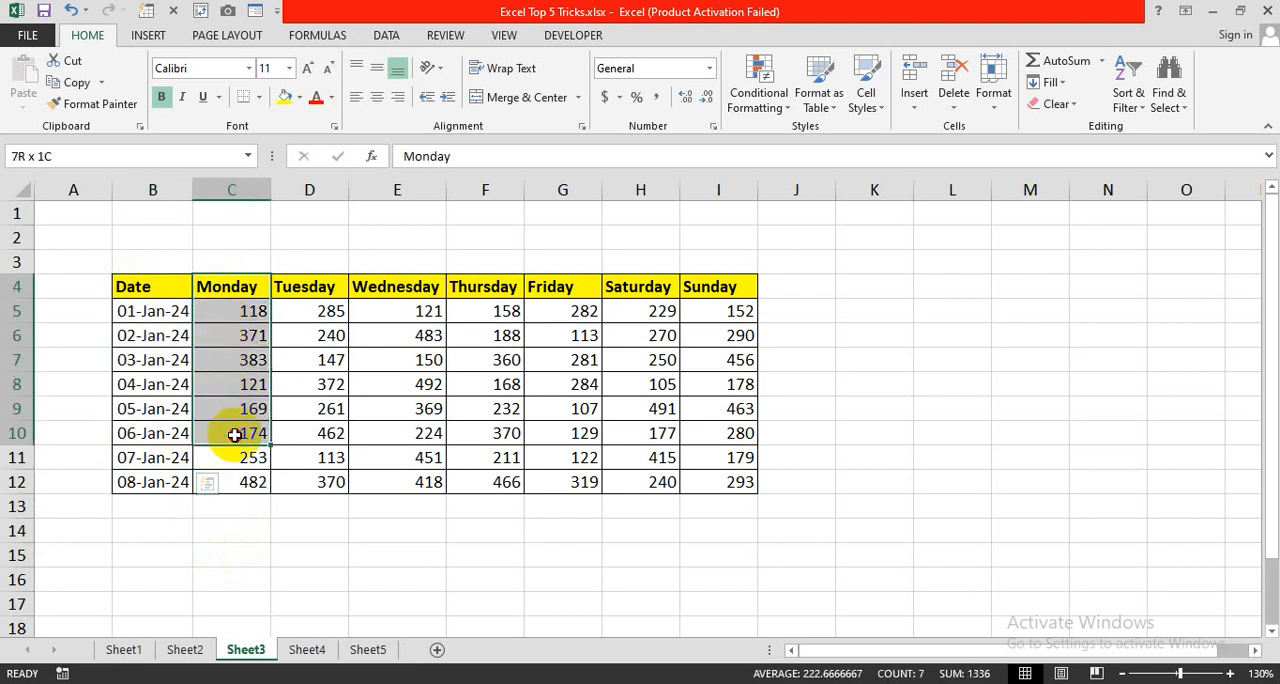
pyautogui.click(306, 287)
pyautogui.click(371, 287)
pyautogui.click(505, 287)
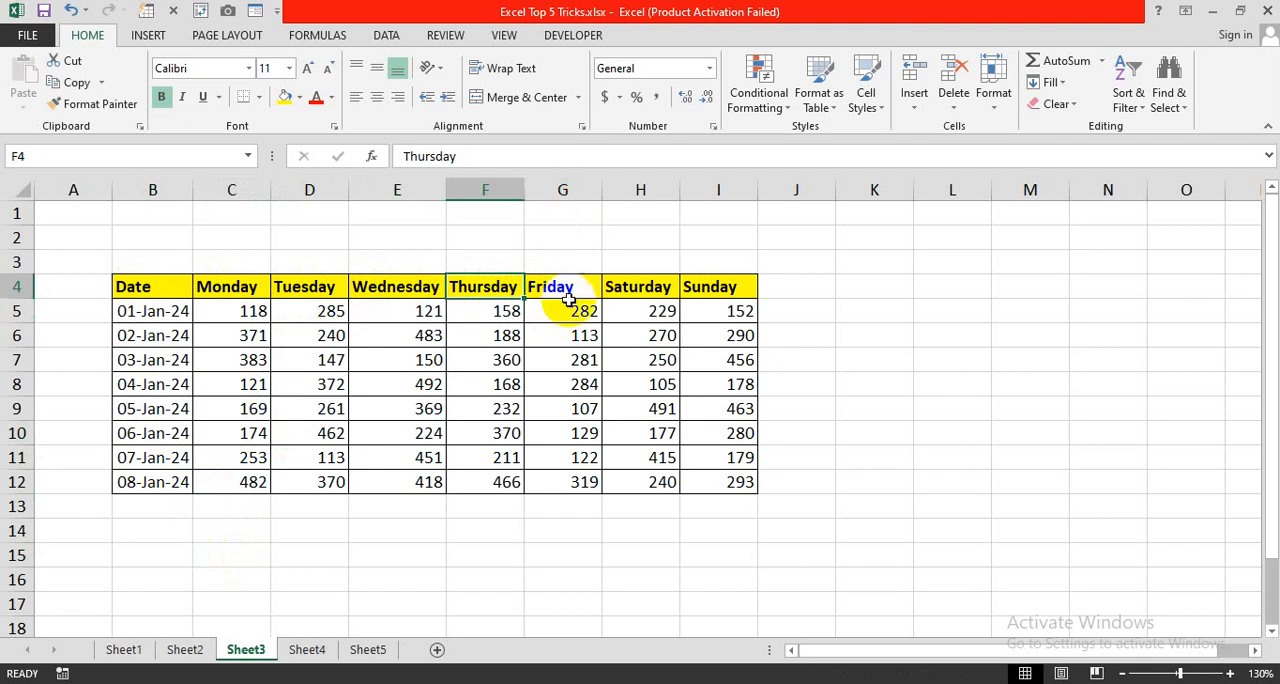
# - Hide column G, which holds the Friday values
pyautogui.click(566, 188)
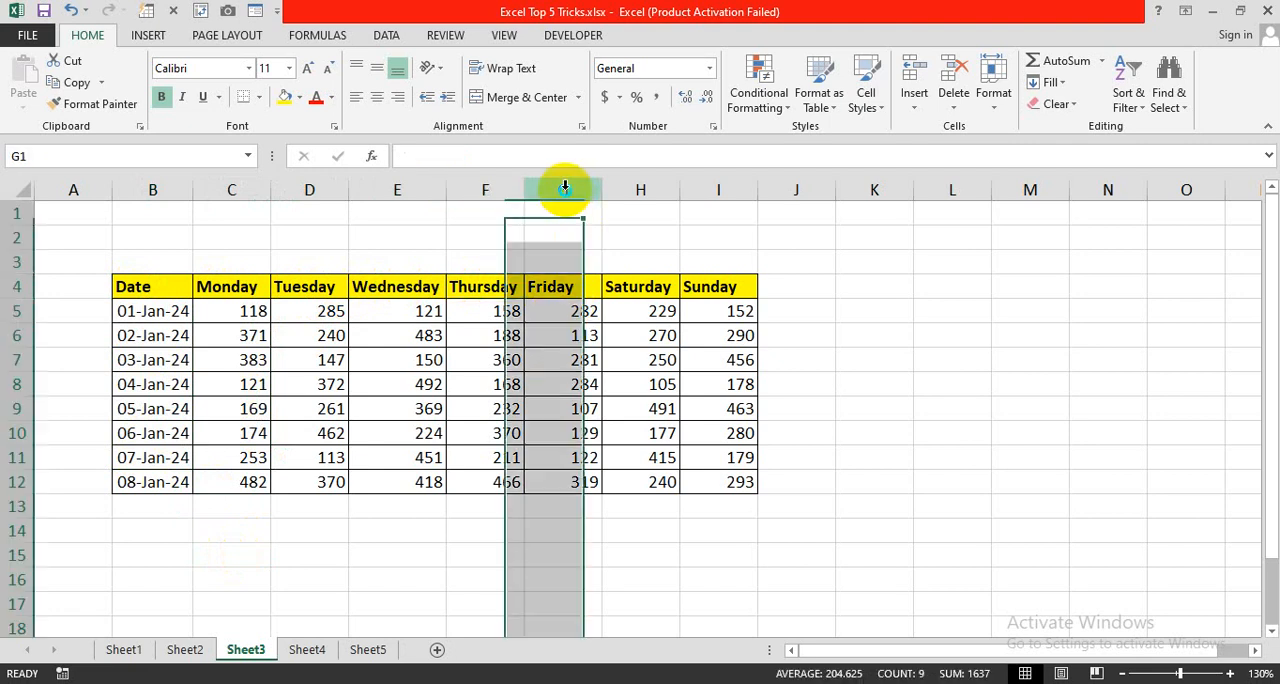
pyautogui.rightClick(563, 193)
pyautogui.click(612, 437)
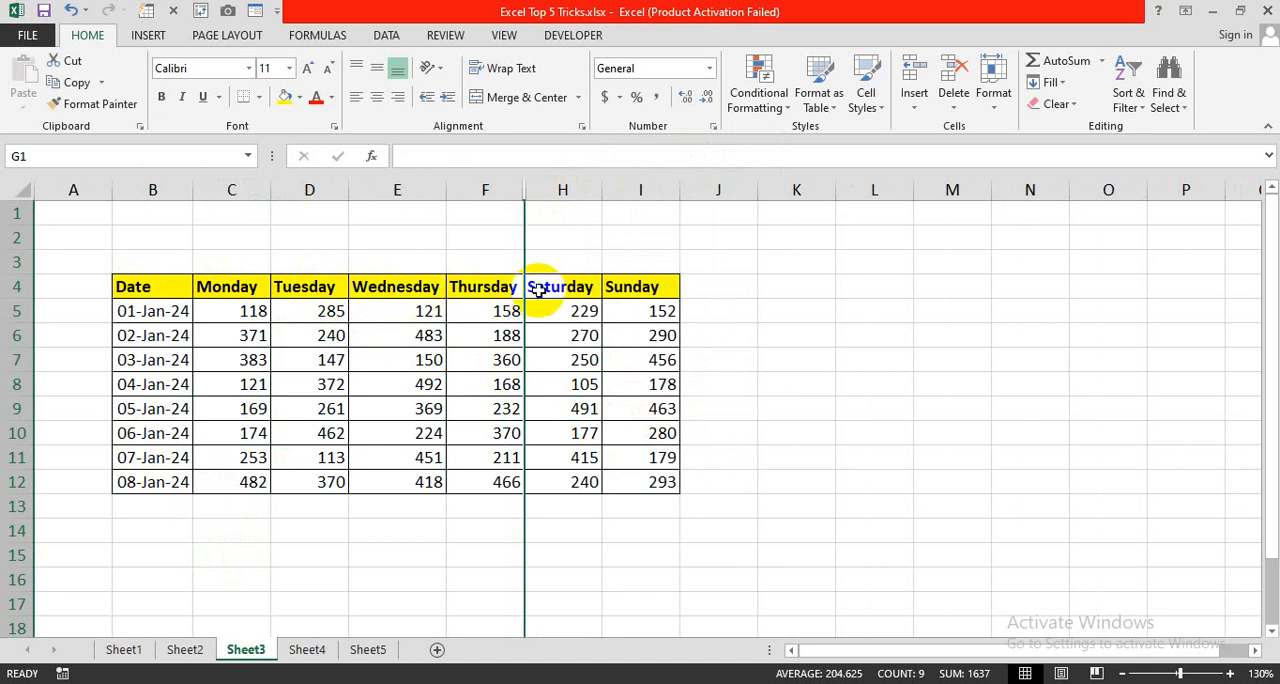
# - Copy the whole table range B4:I12, paste it at K4, and fit column K to its dates
pyautogui.moveTo(165, 291); pyautogui.dragTo(639, 477)
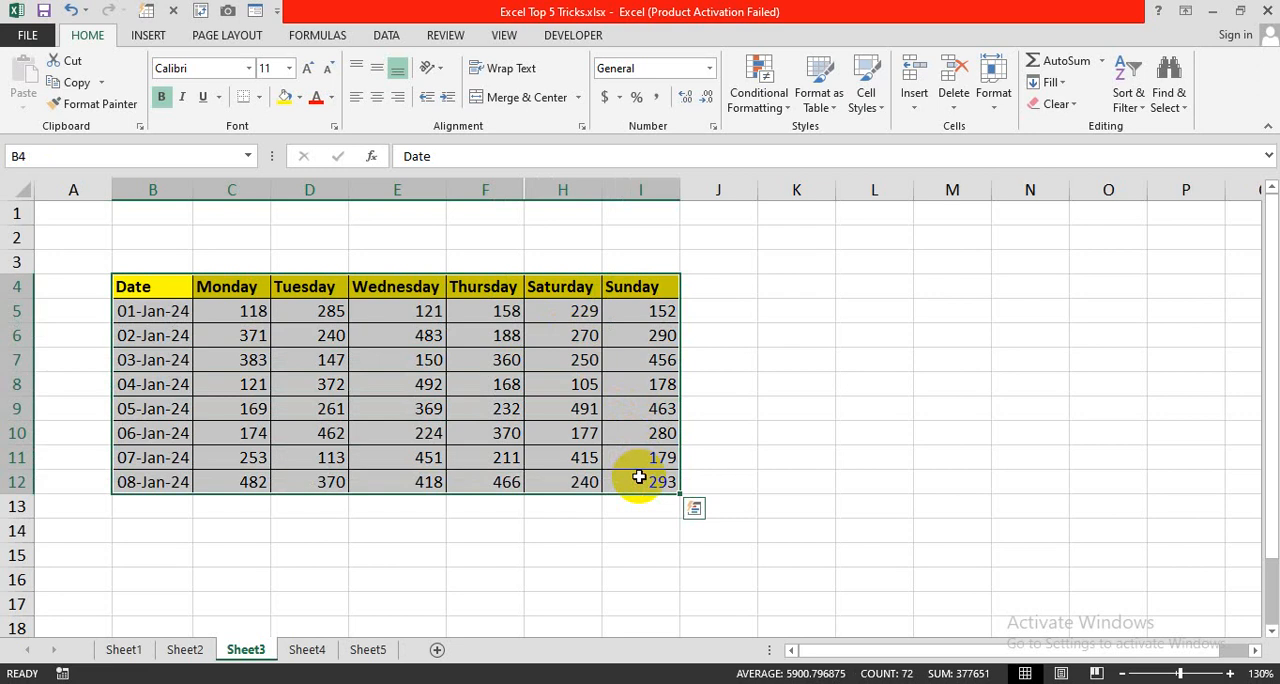
pyautogui.hotkey('ctrl', 'c')
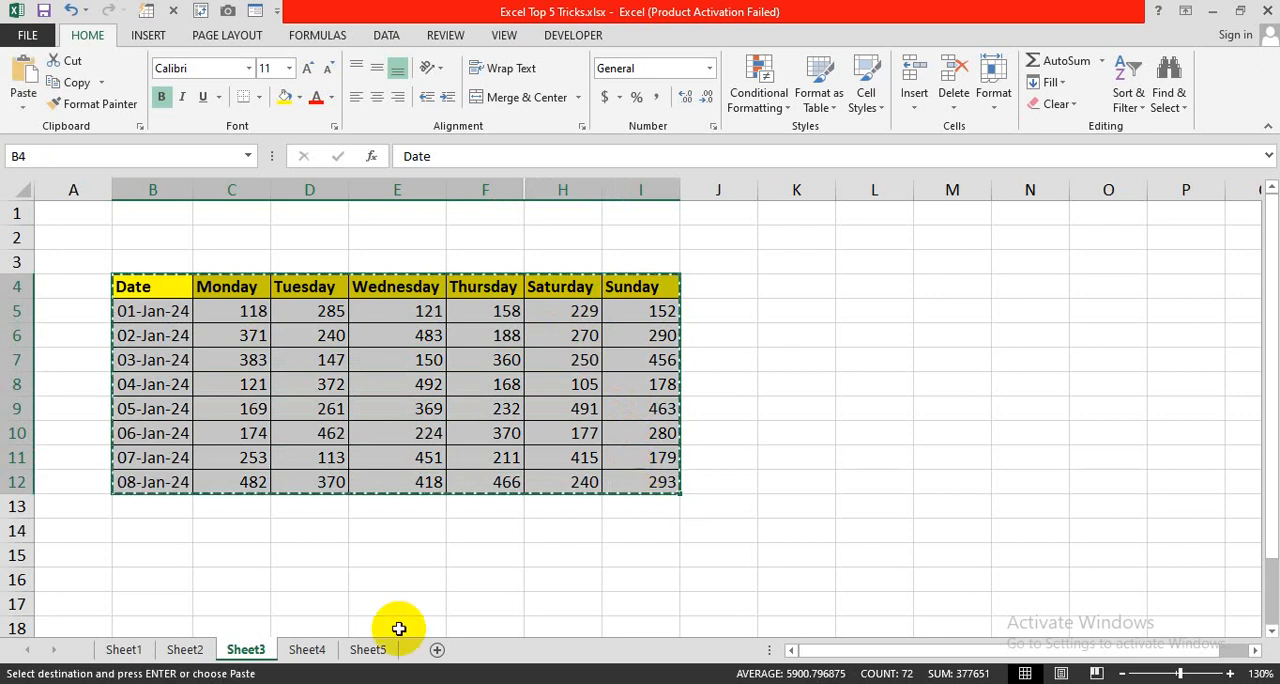
pyautogui.click(797, 289)
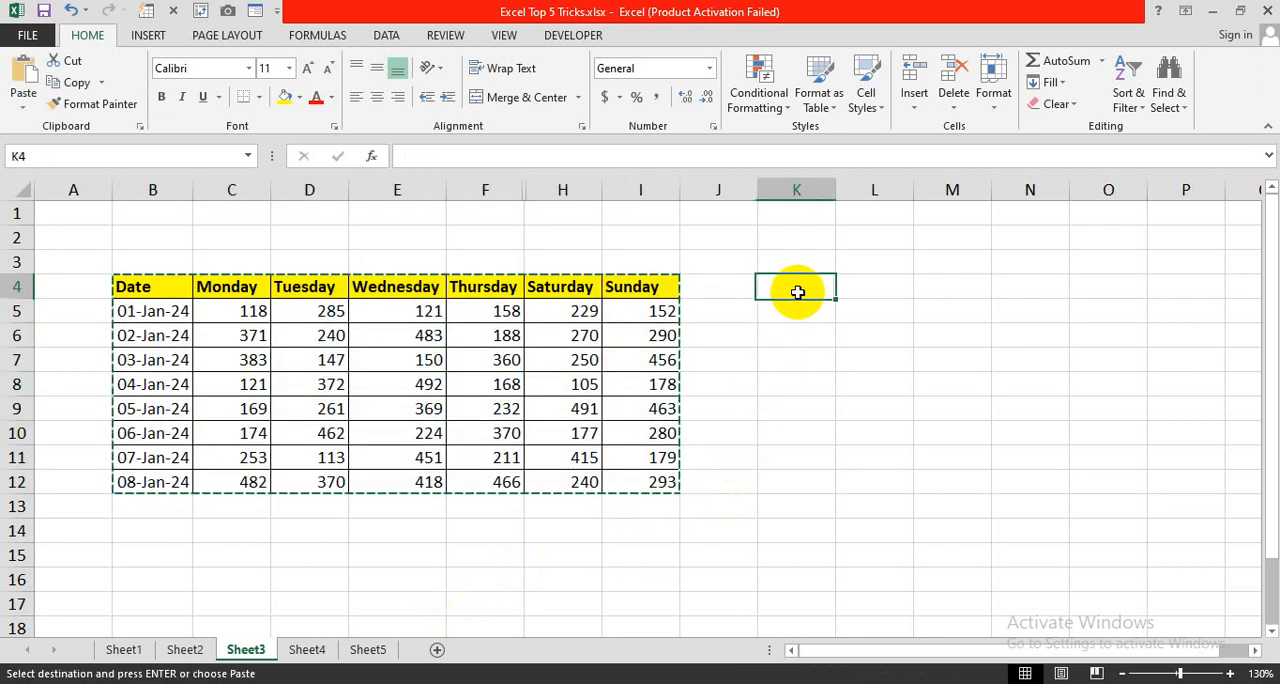
pyautogui.hotkey('ctrl', 'v')
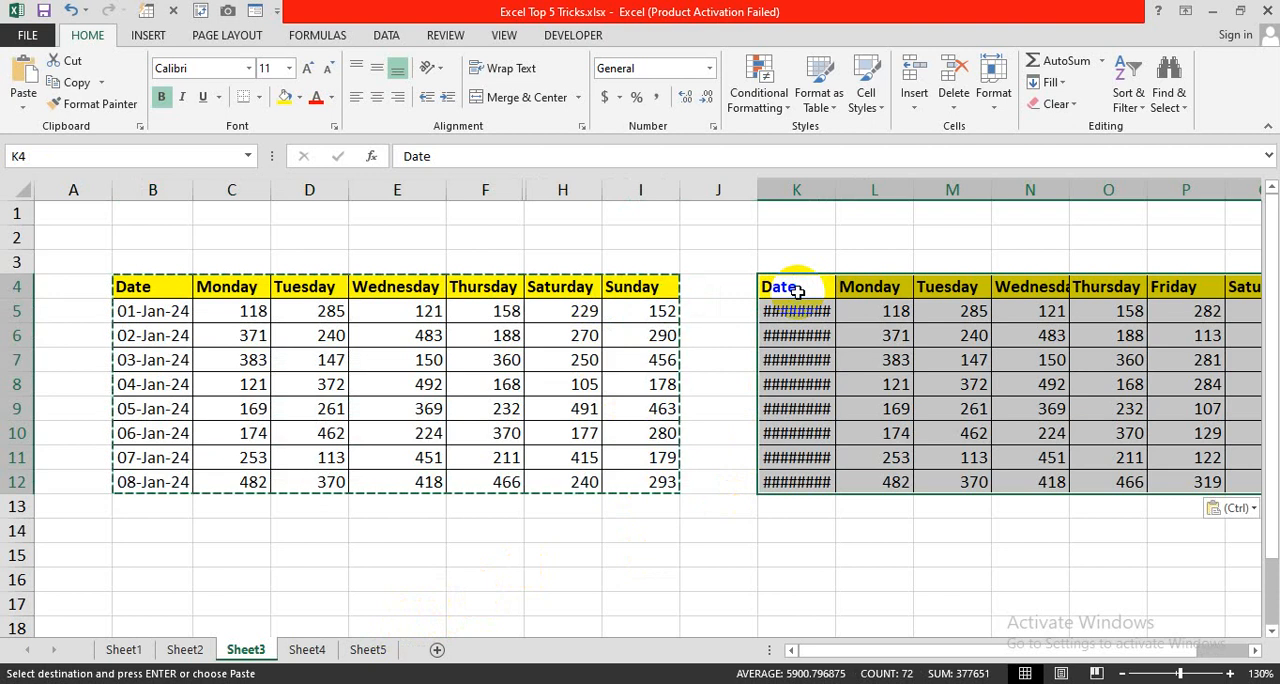
pyautogui.moveTo(894, 650); pyautogui.dragTo(935, 650)
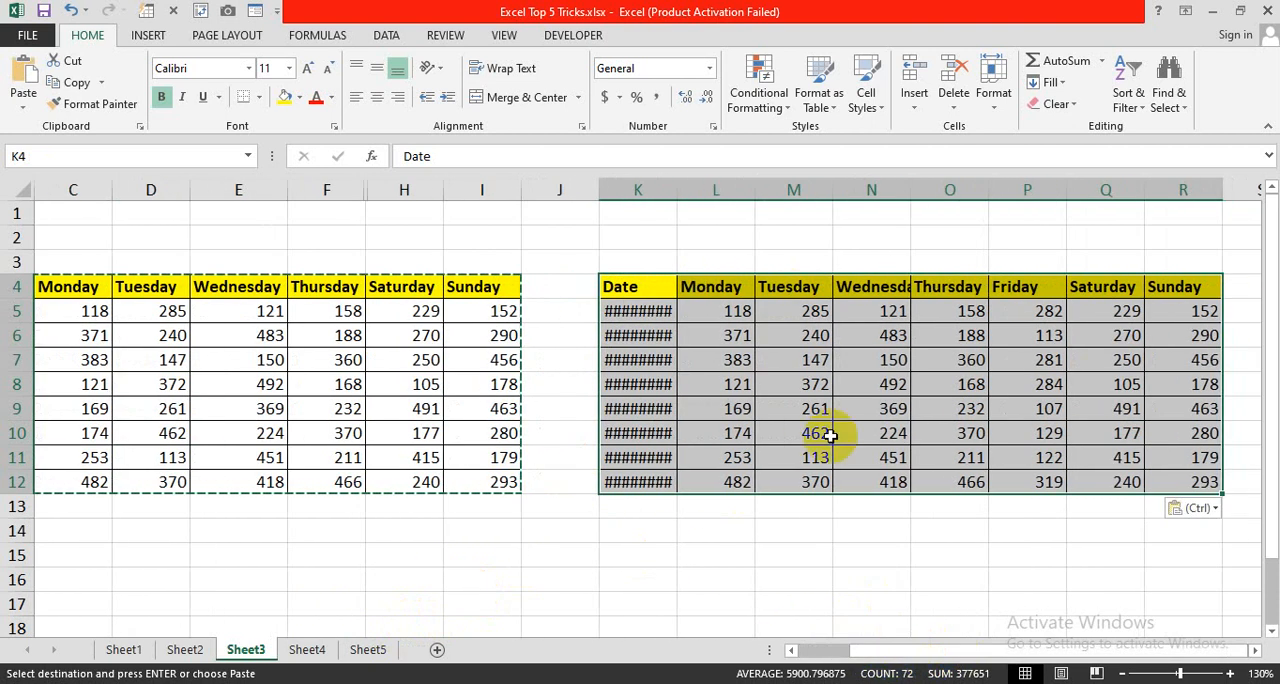
pyautogui.doubleClick(677, 190)
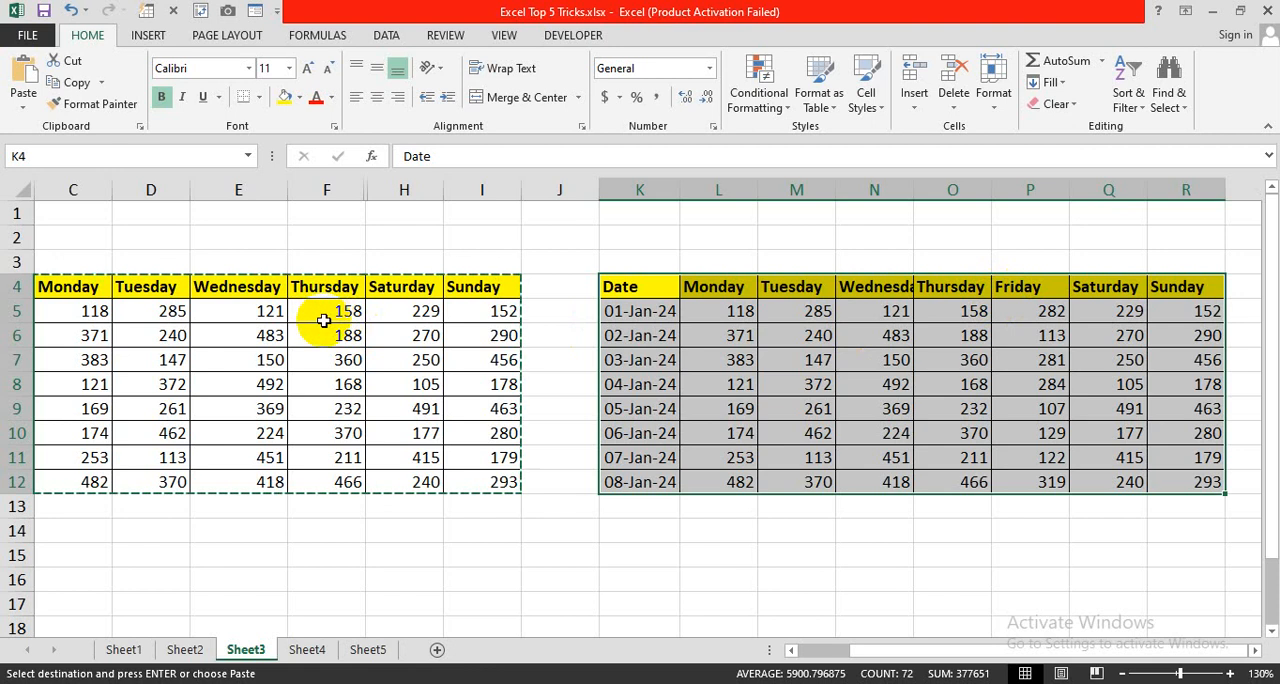
# - Undo the column K width change and the table pasted at K4
pyautogui.hotkey('ctrl', 'z')
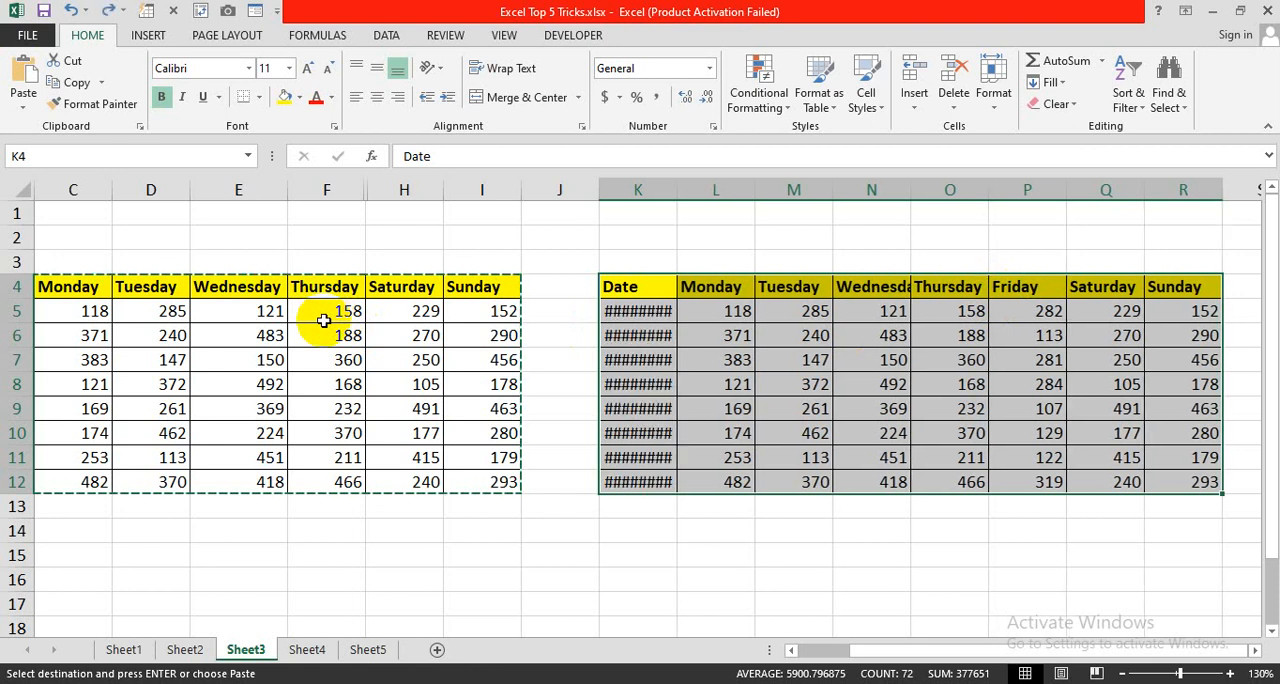
pyautogui.hotkey('ctrl', 'z')
pyautogui.doubleClick(146, 509)
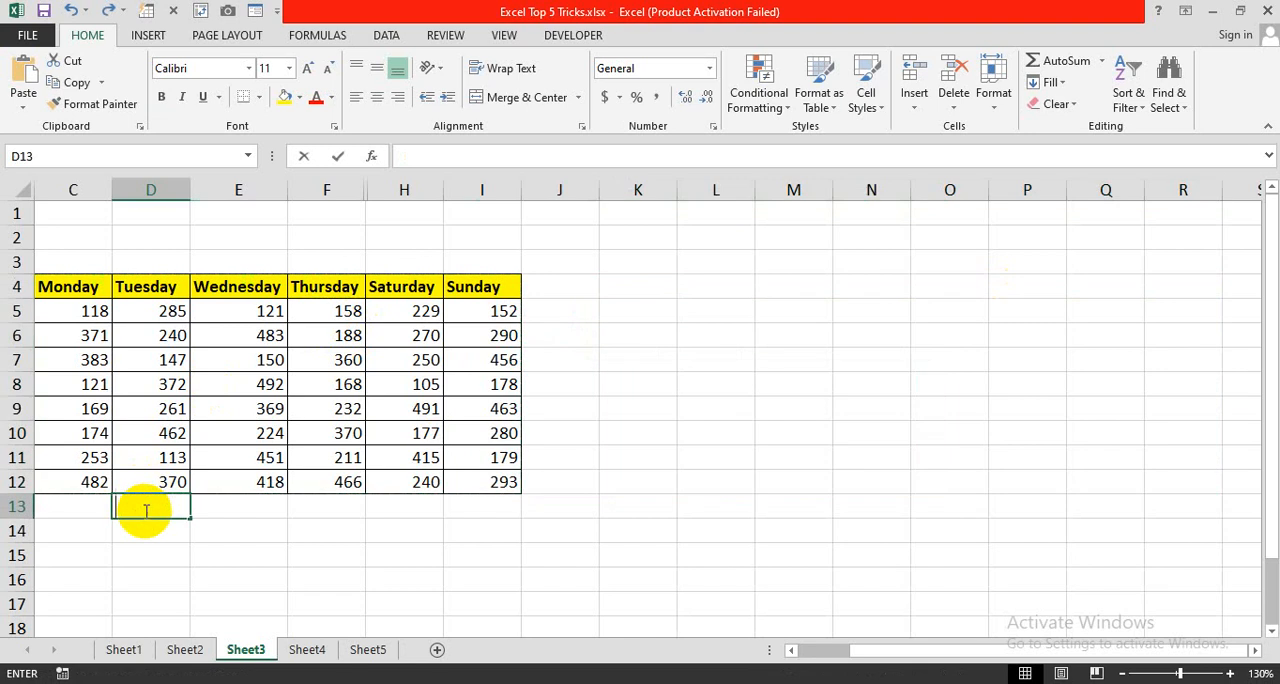
pyautogui.press('Return')
# - Hide column E, which holds the Wednesday values
pyautogui.moveTo(871, 652); pyautogui.dragTo(814, 655)
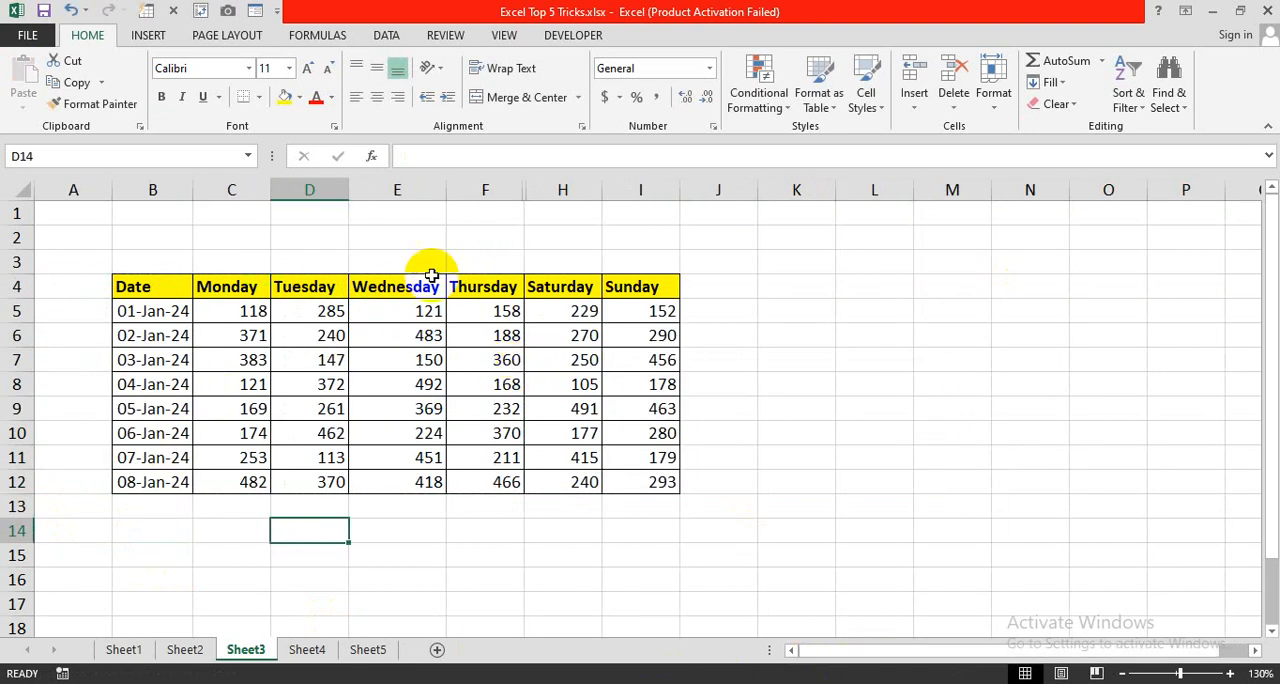
pyautogui.rightClick(402, 192)
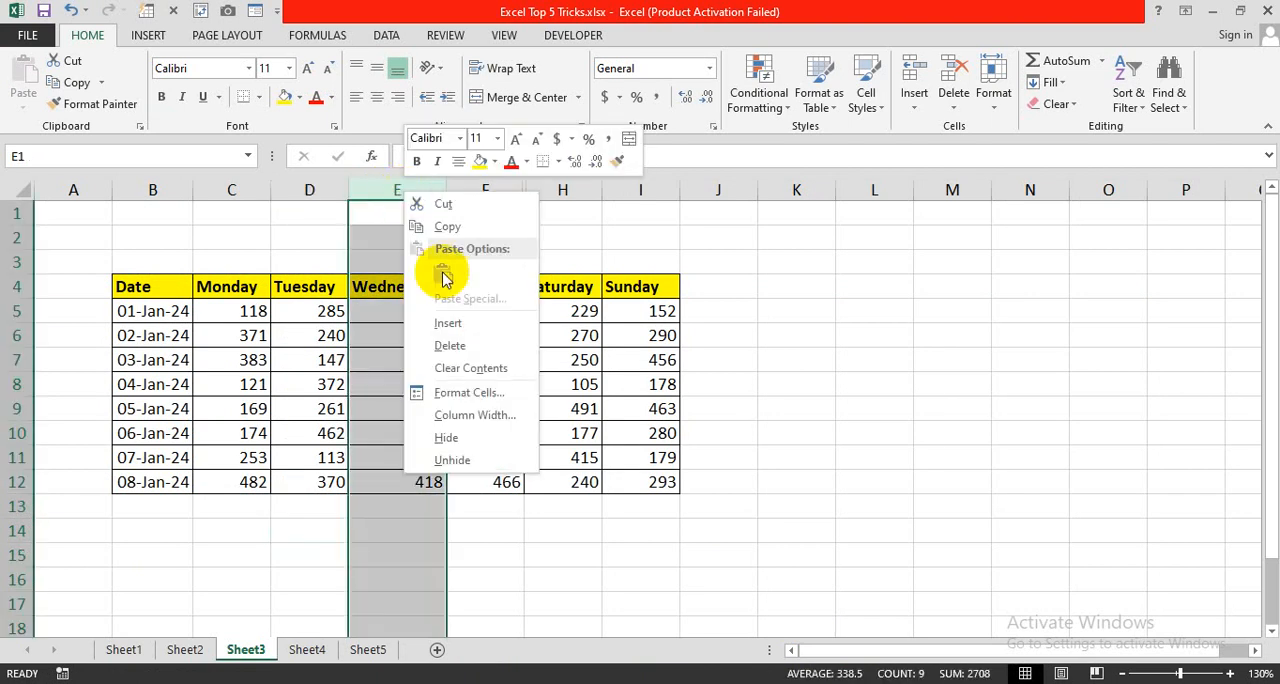
pyautogui.click(462, 438)
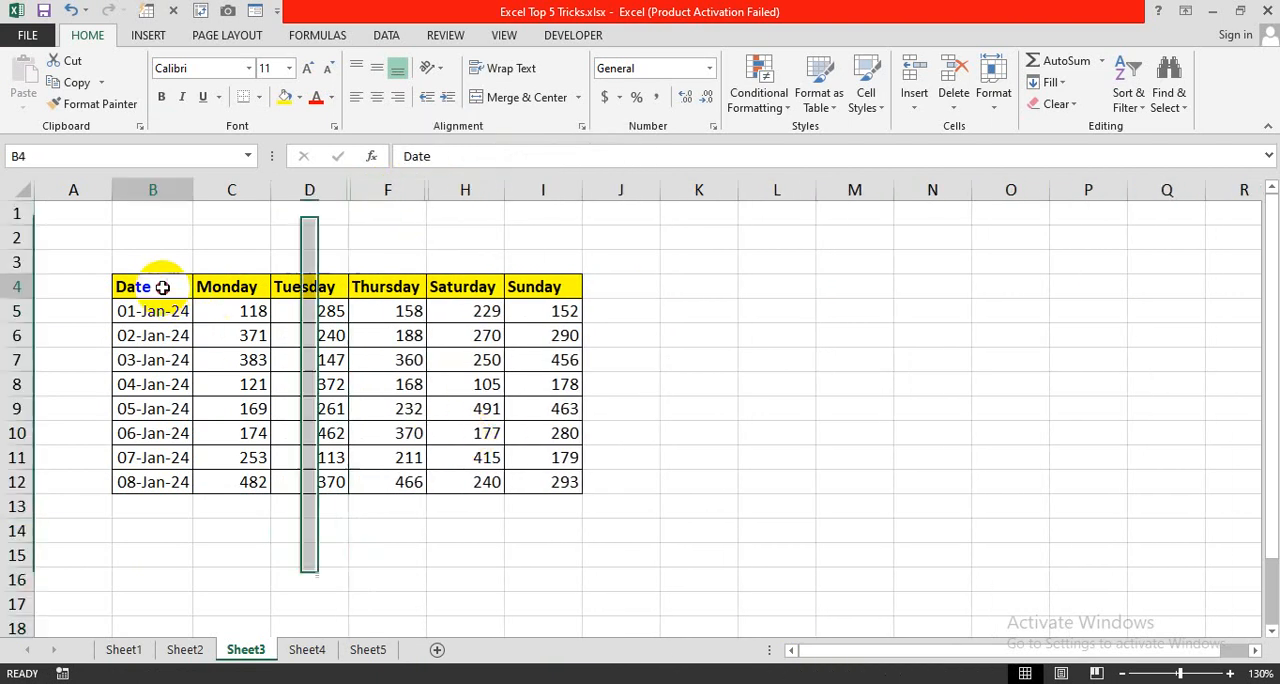
# - Copy only the visible cells of the table B4:I12 and paste them at K4
pyautogui.moveTo(166, 286); pyautogui.dragTo(529, 485)
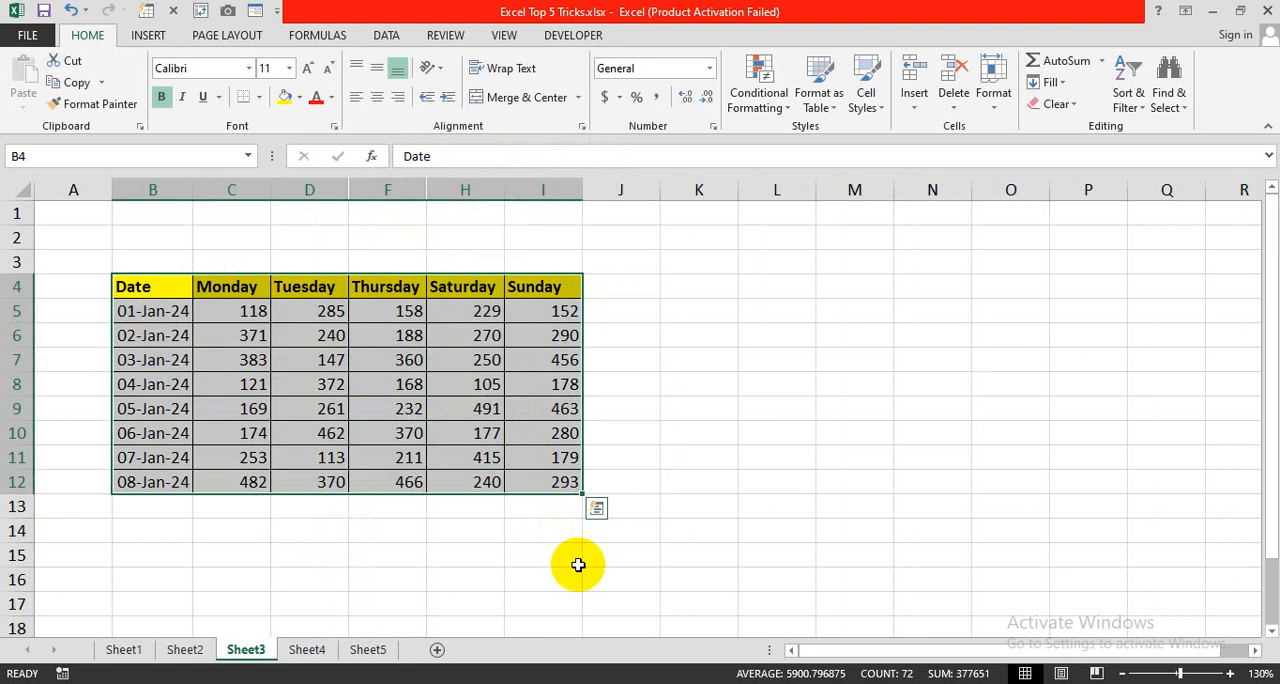
pyautogui.hotkey('alt', ';')
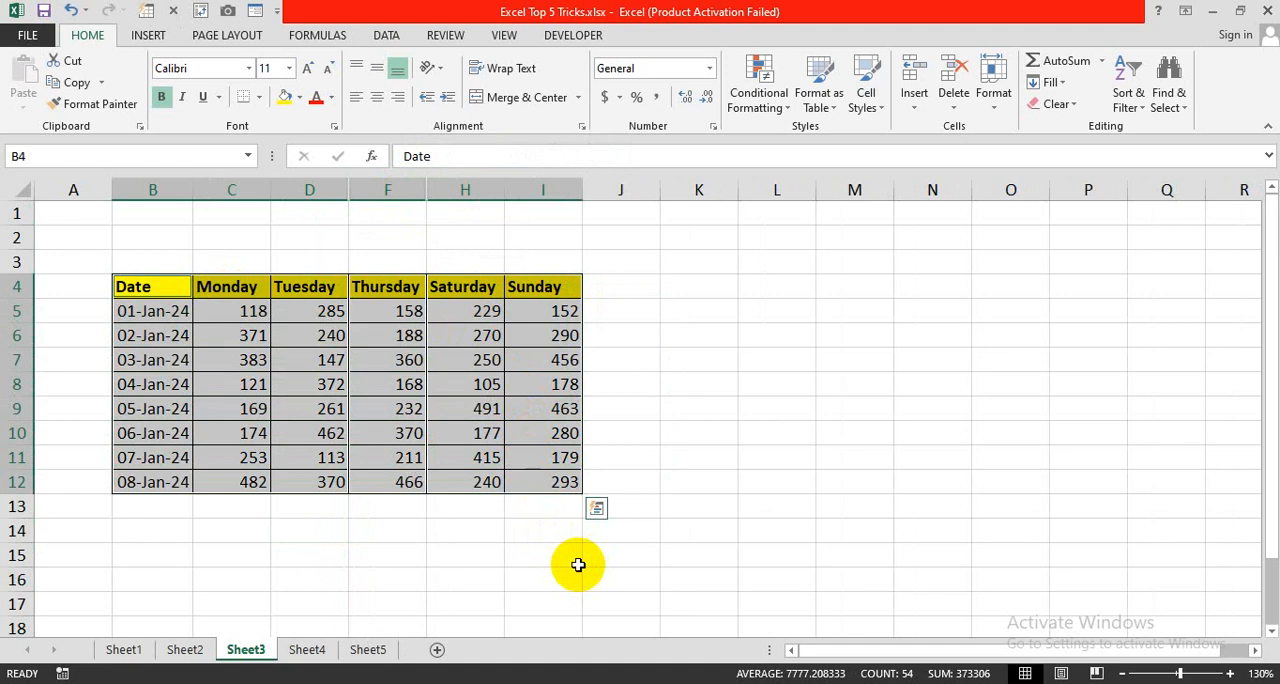
pyautogui.hotkey('ctrl', 'c')
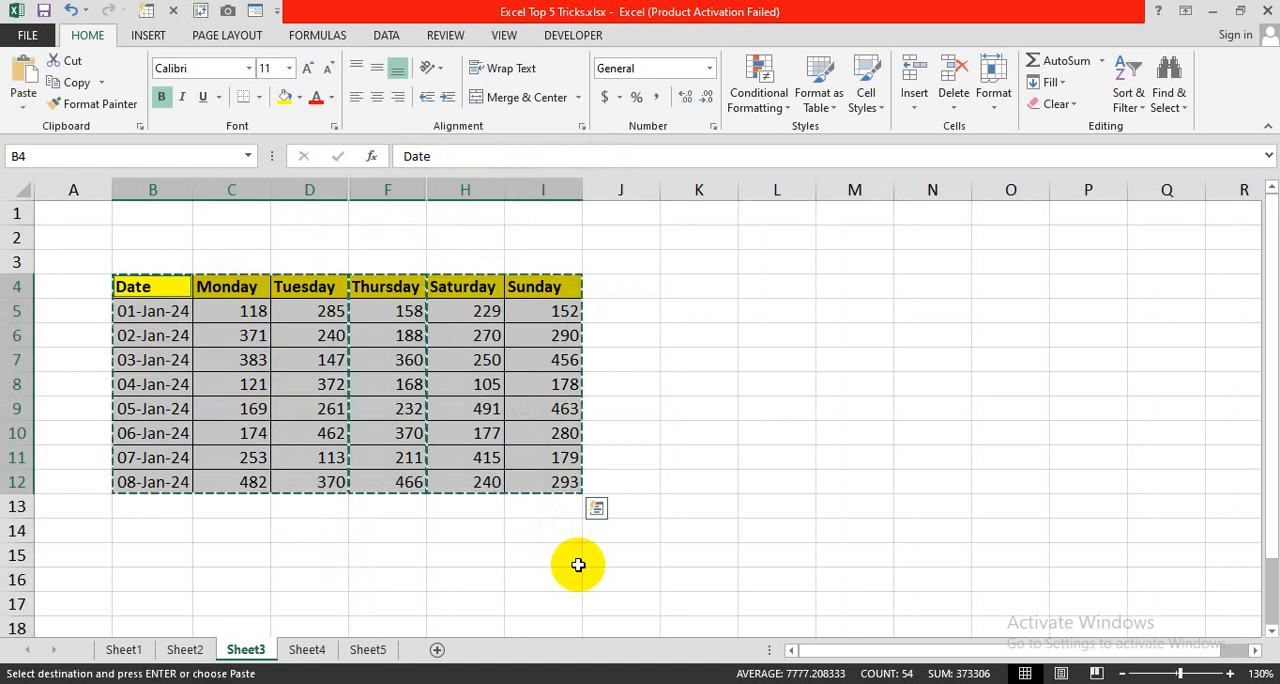
pyautogui.click(700, 292)
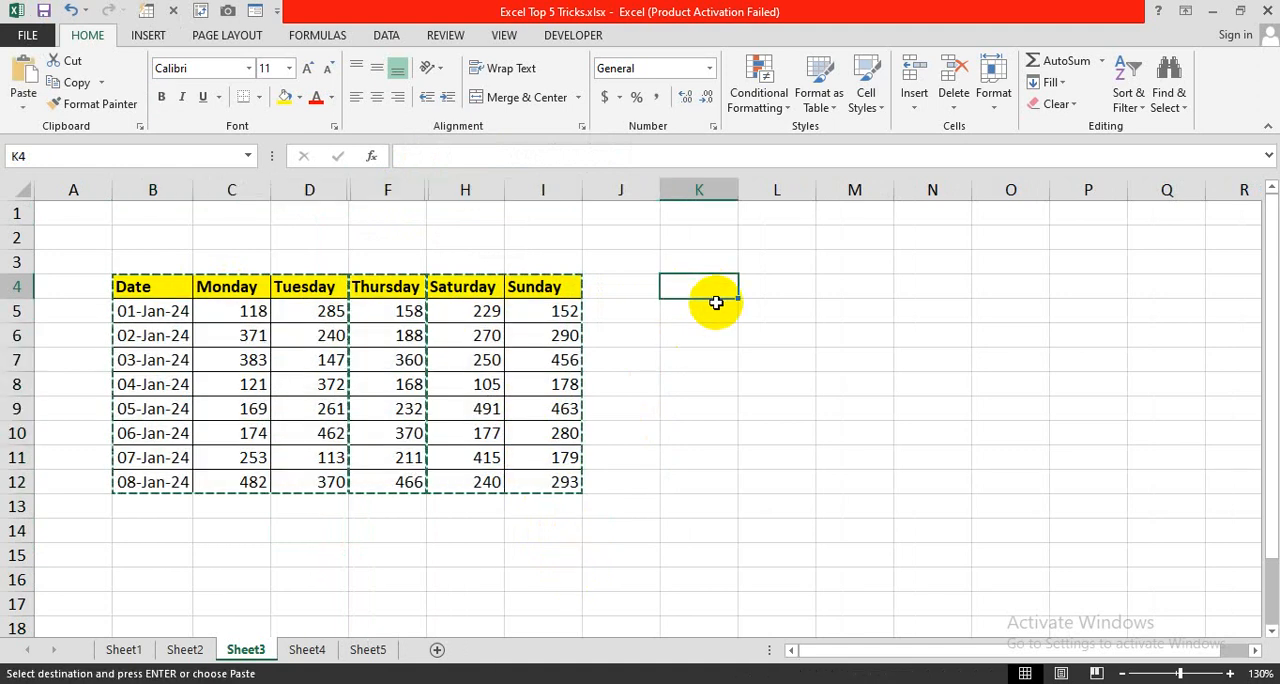
pyautogui.hotkey('ctrl', 'v')
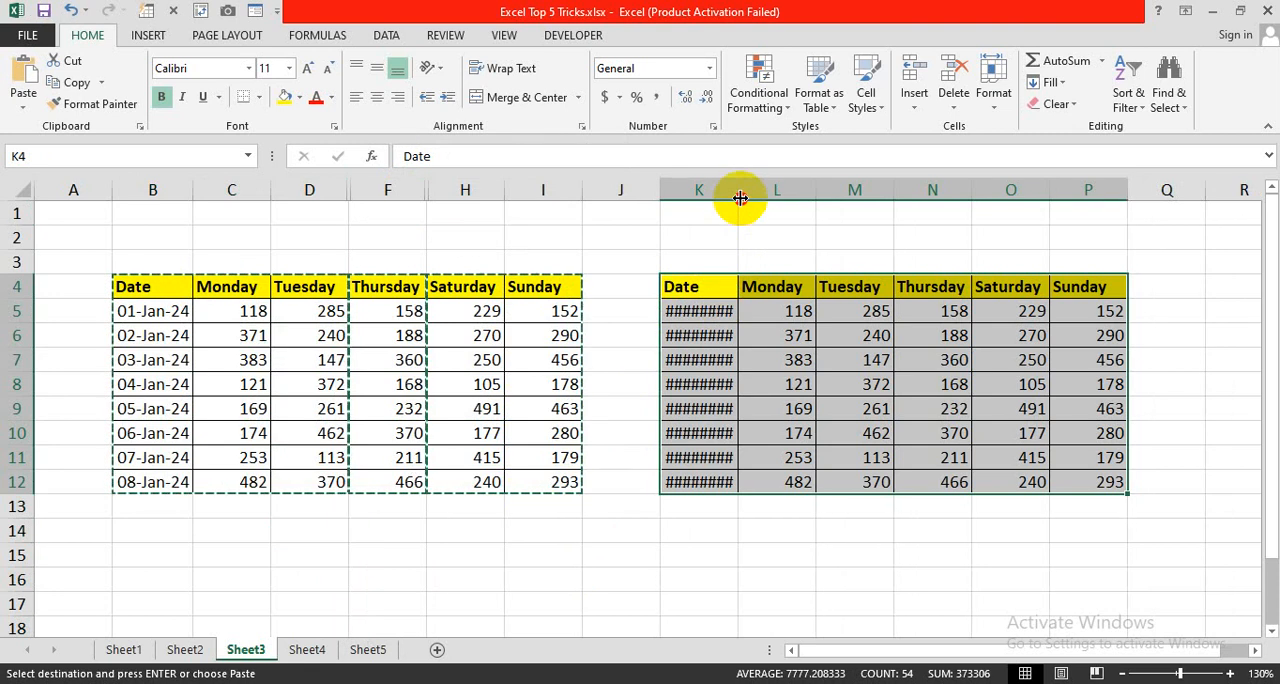
# - Fit column K to the dates of the pasted table and switch to Sheet4
pyautogui.doubleClick(738, 191)
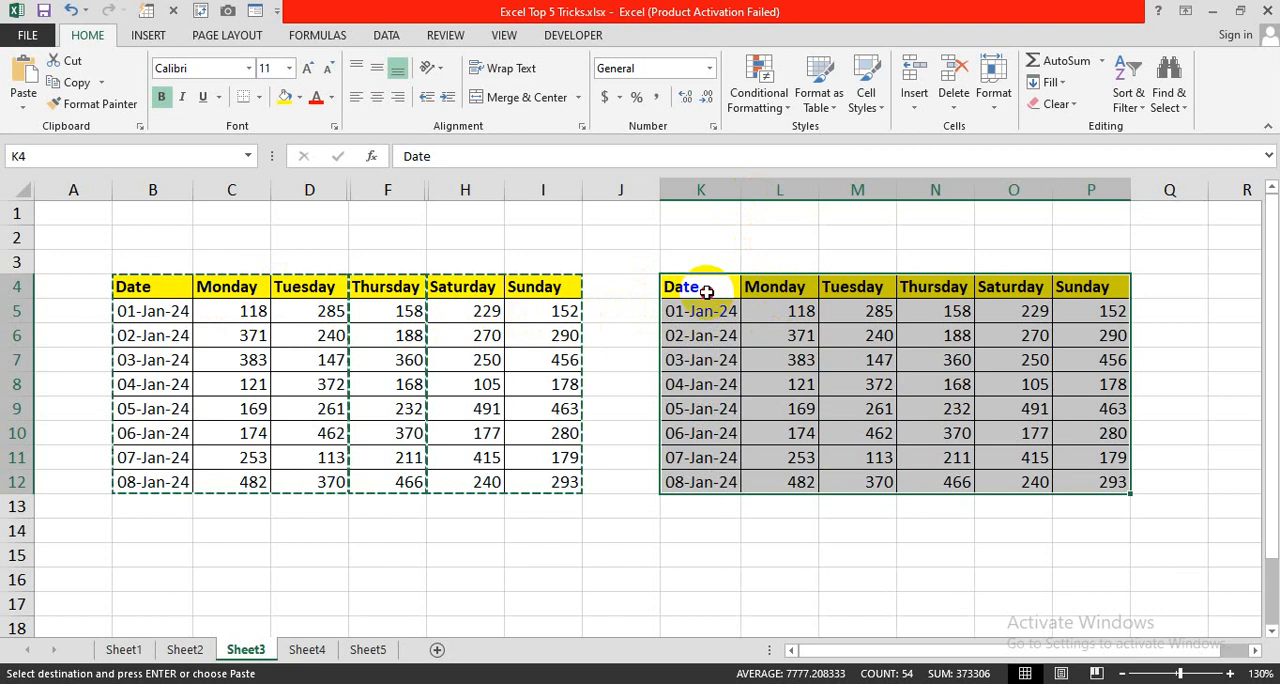
pyautogui.moveTo(700, 287); pyautogui.dragTo(1078, 481)
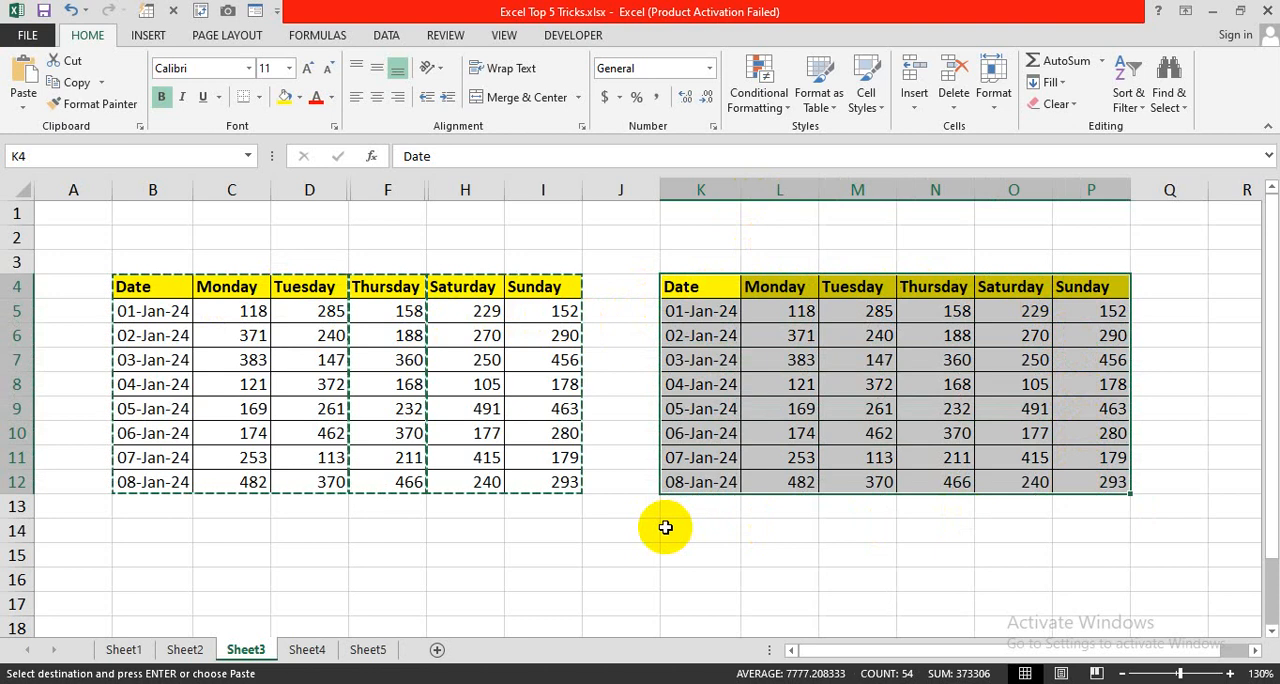
pyautogui.click(309, 650)
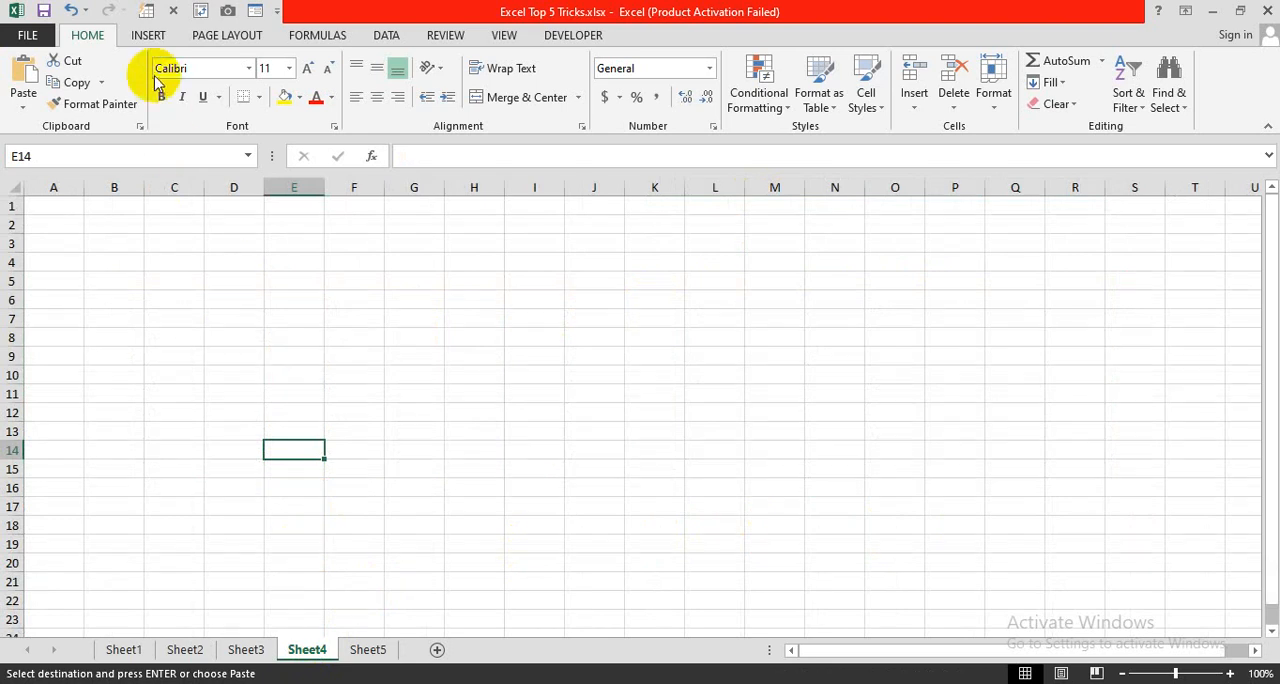
# - Draw a plain rectangle about 1.88" wide and 0.71" high over cells C5 to E8
pyautogui.click(150, 38)
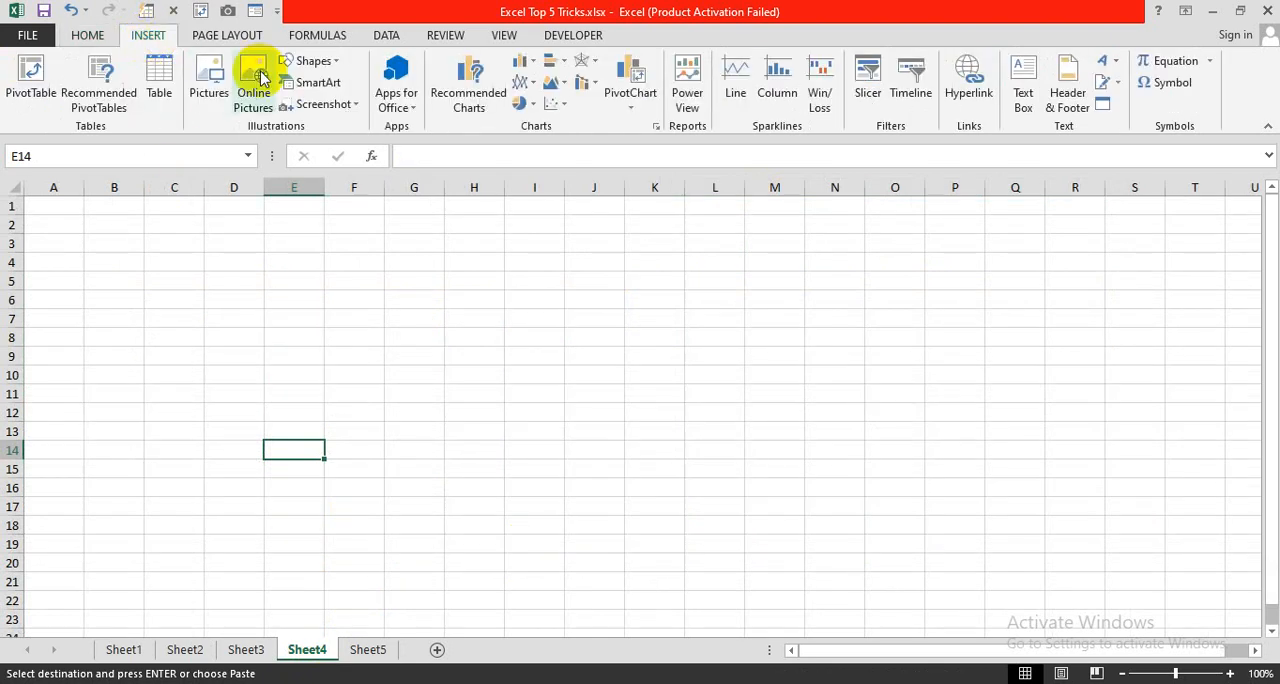
pyautogui.click(340, 66)
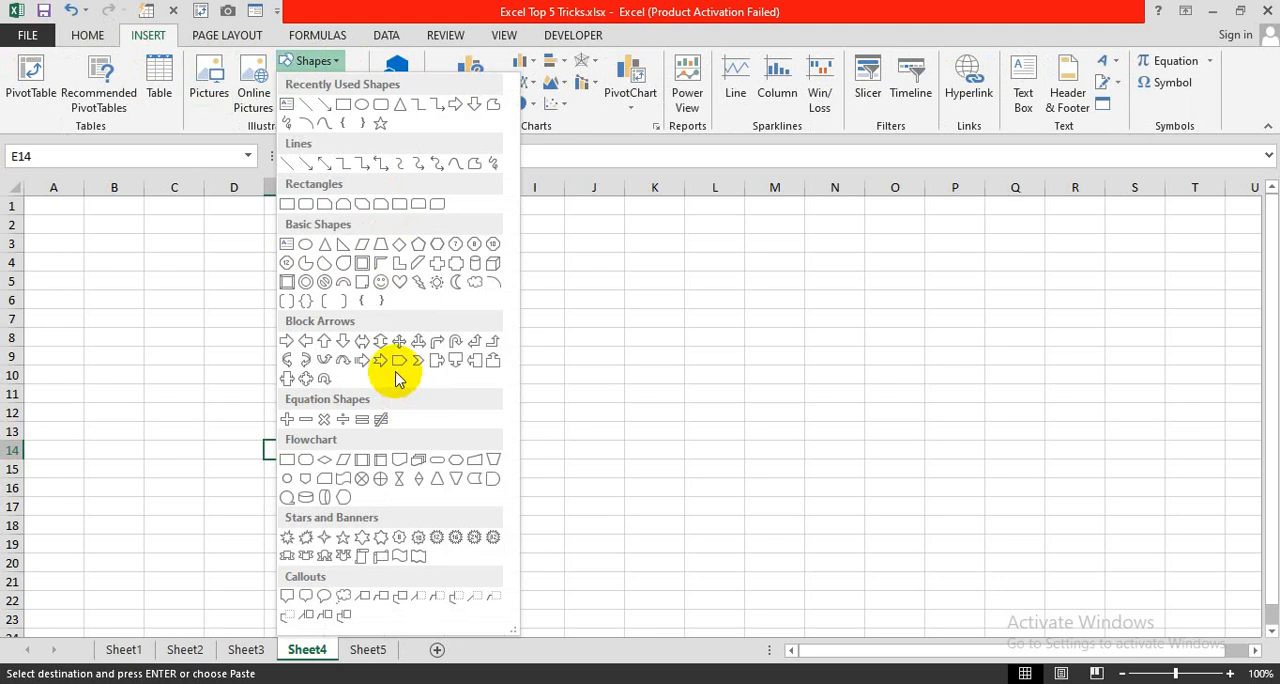
pyautogui.click(292, 206)
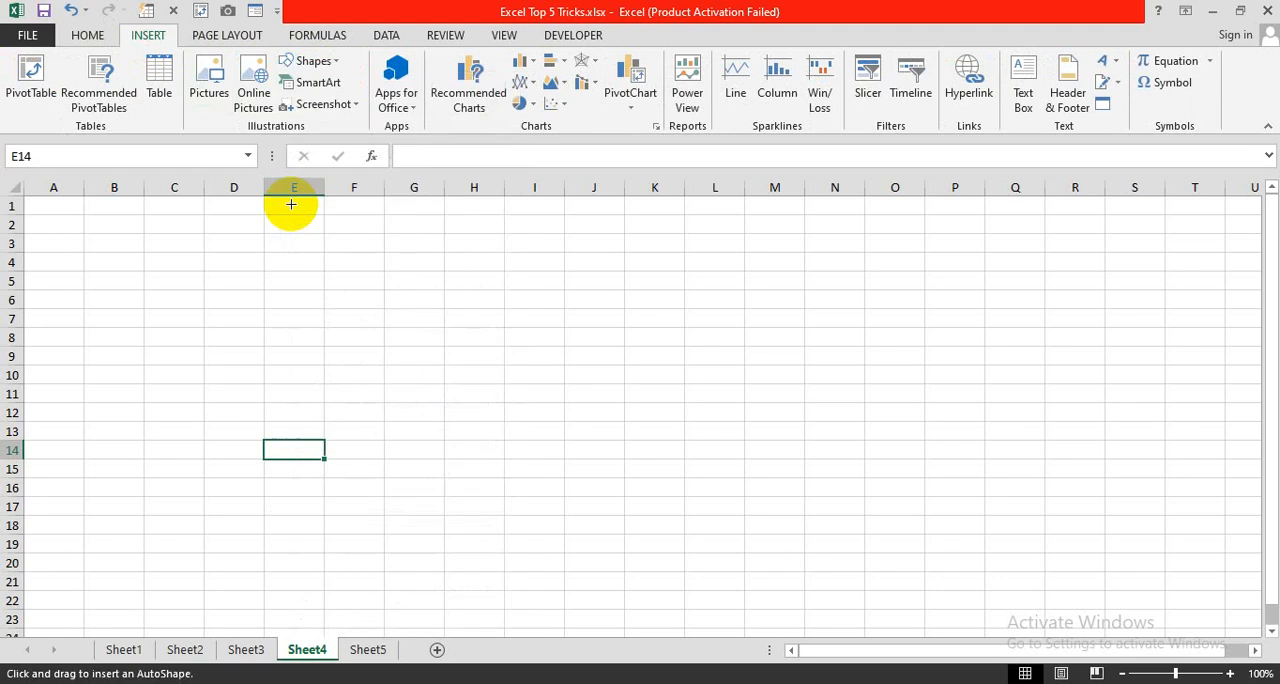
pyautogui.moveTo(140, 279); pyautogui.dragTo(310, 343)
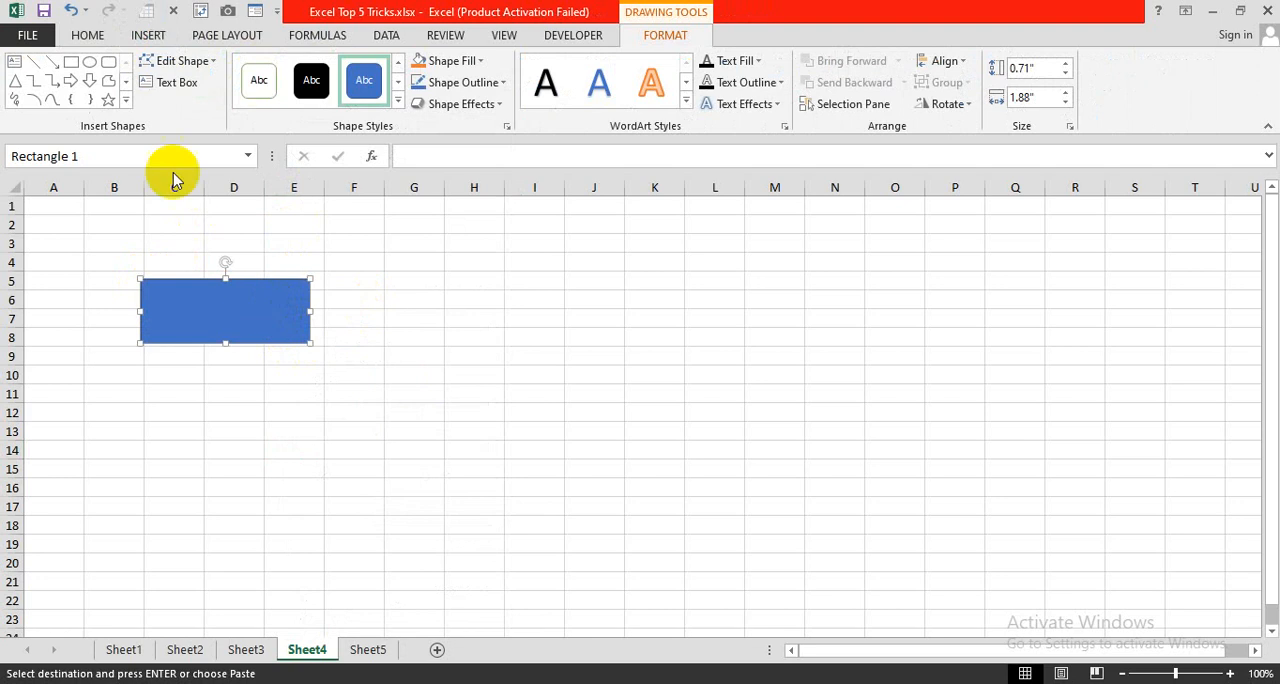
# - Draw a second plain rectangle beside the first over columns F to I, and undo both rectangles
pyautogui.click(148, 35)
pyautogui.click(313, 63)
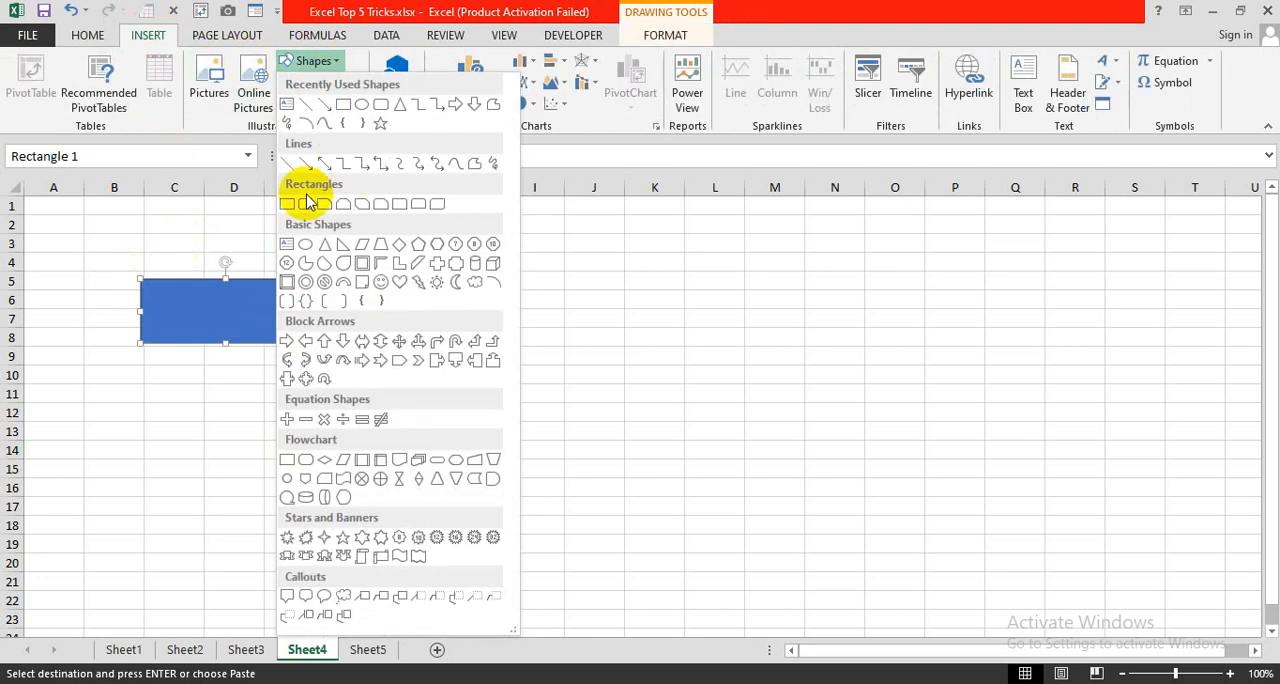
pyautogui.click(287, 201)
pyautogui.moveTo(357, 281); pyautogui.dragTo(529, 340)
pyautogui.hotkey('ctrl', 'z')
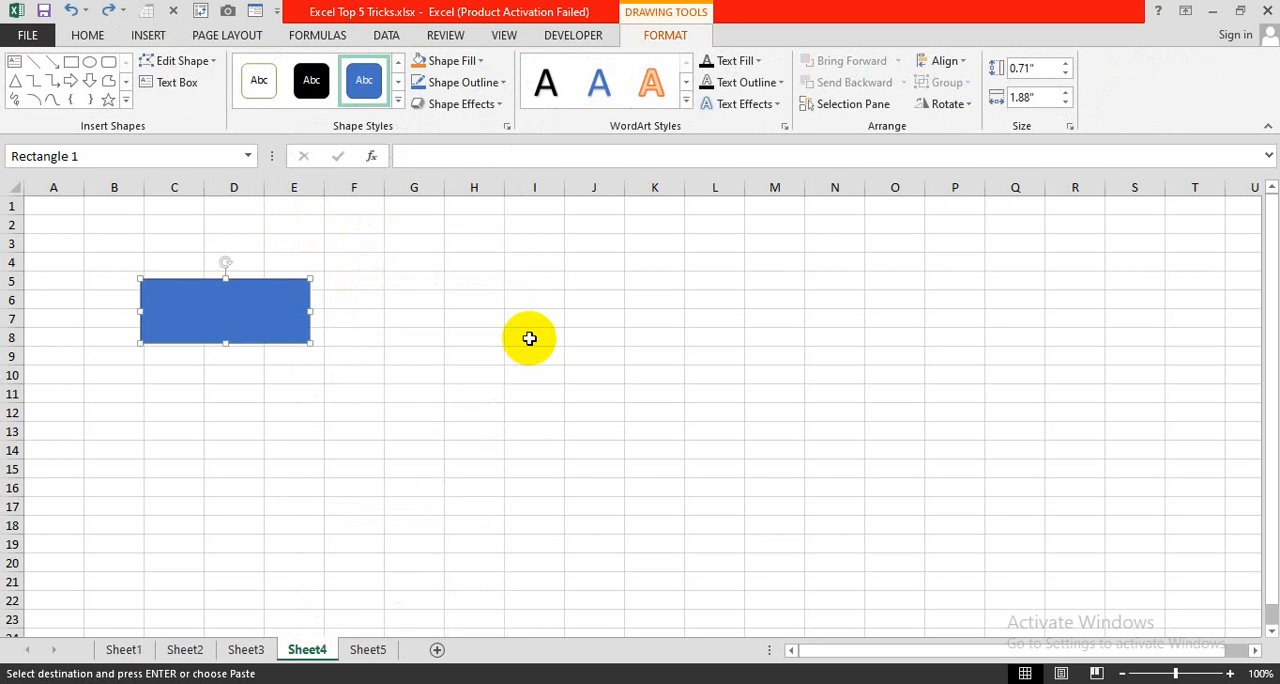
pyautogui.hotkey('ctrl', 'z')
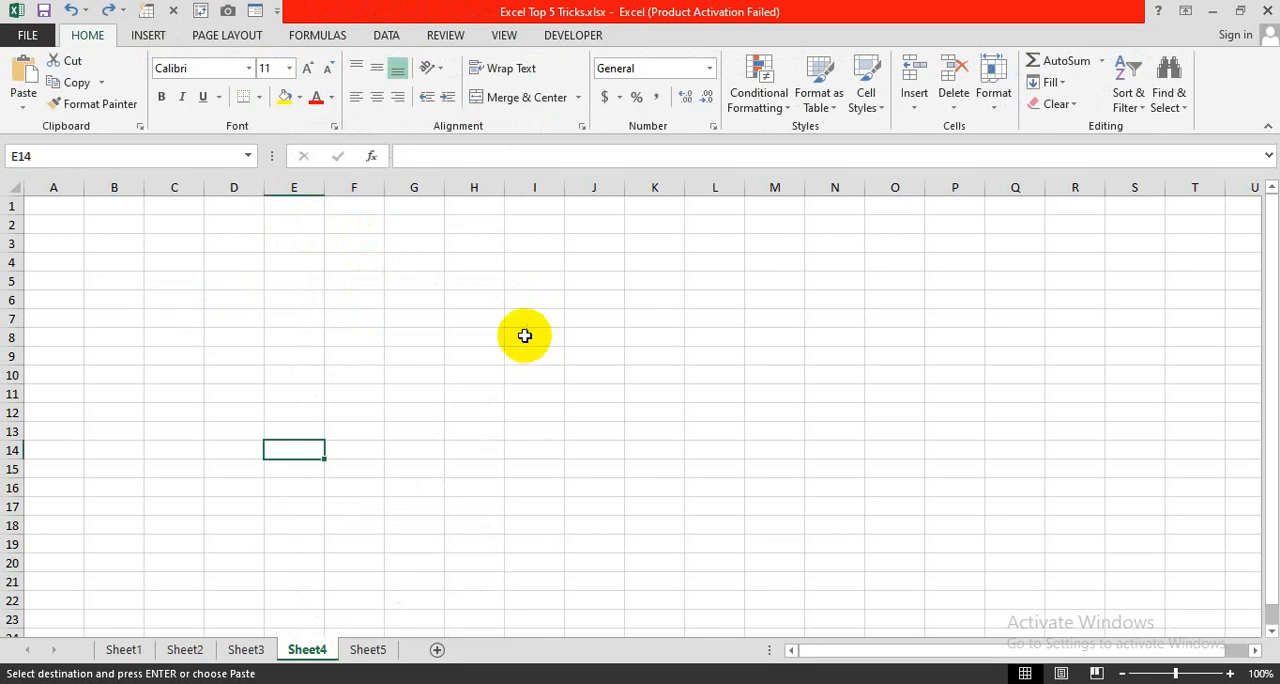
# - Lock drawing mode for the Rounded Rectangle shape
pyautogui.click(150, 38)
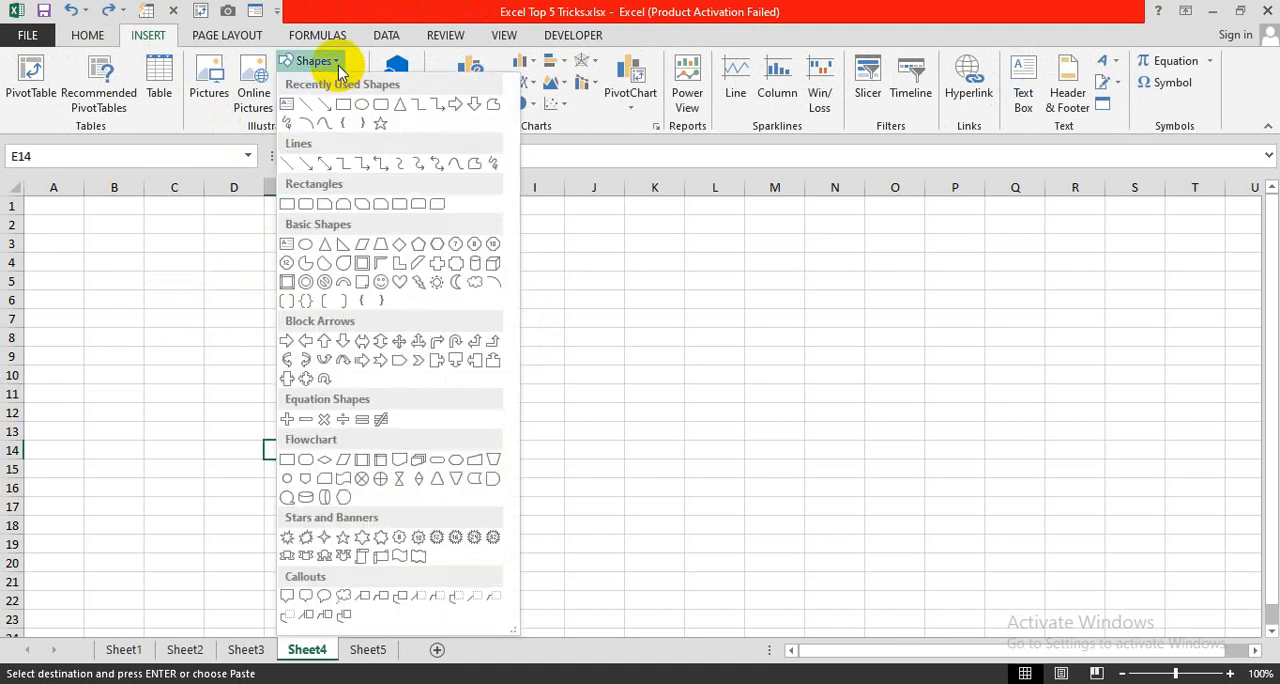
pyautogui.click(318, 199)
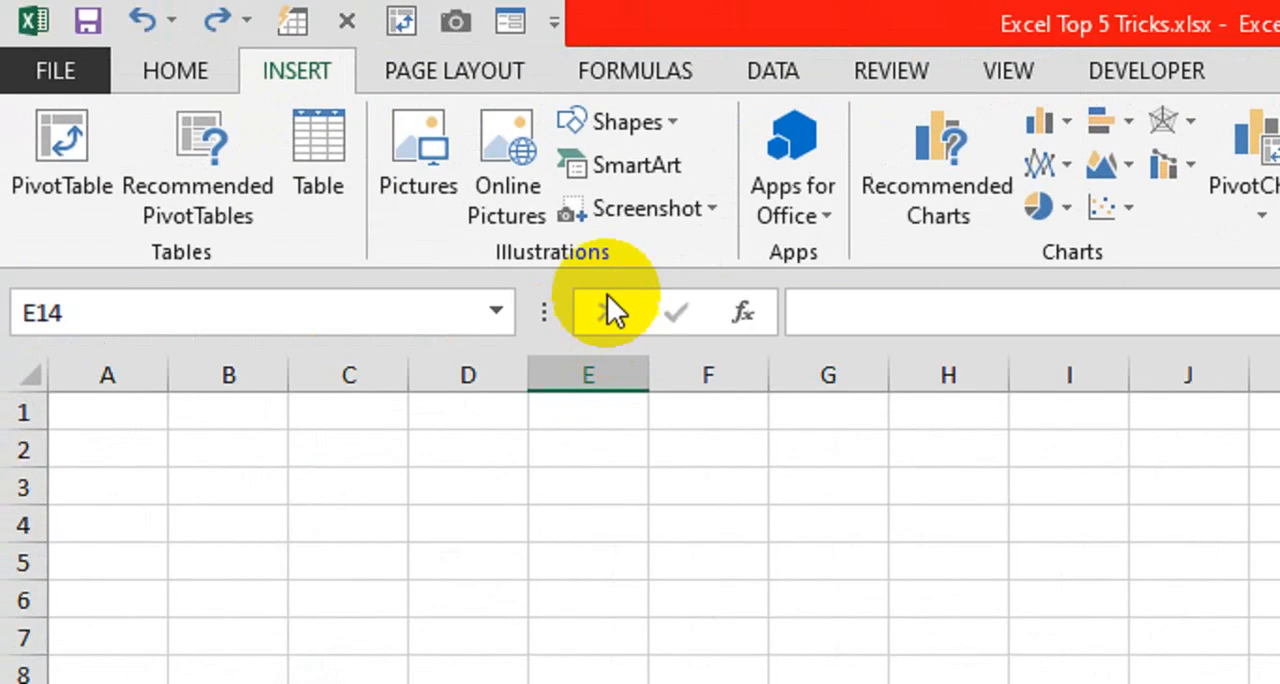
pyautogui.click(630, 122)
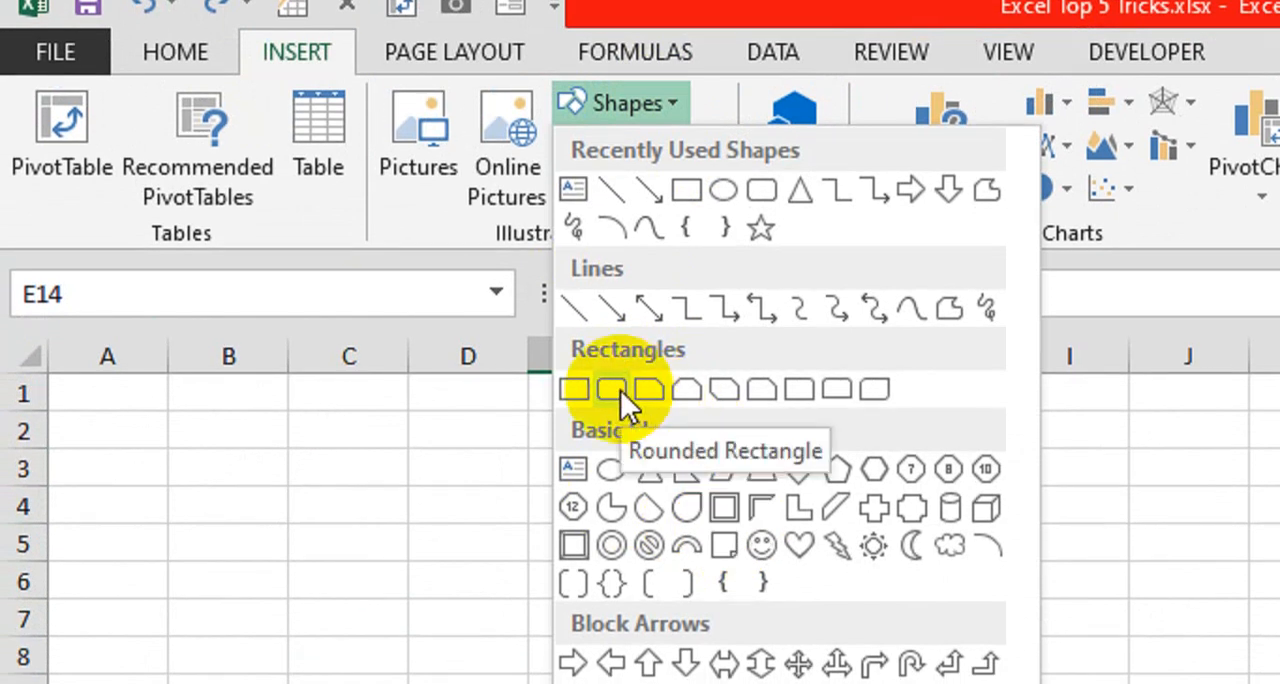
pyautogui.rightClick(620, 390)
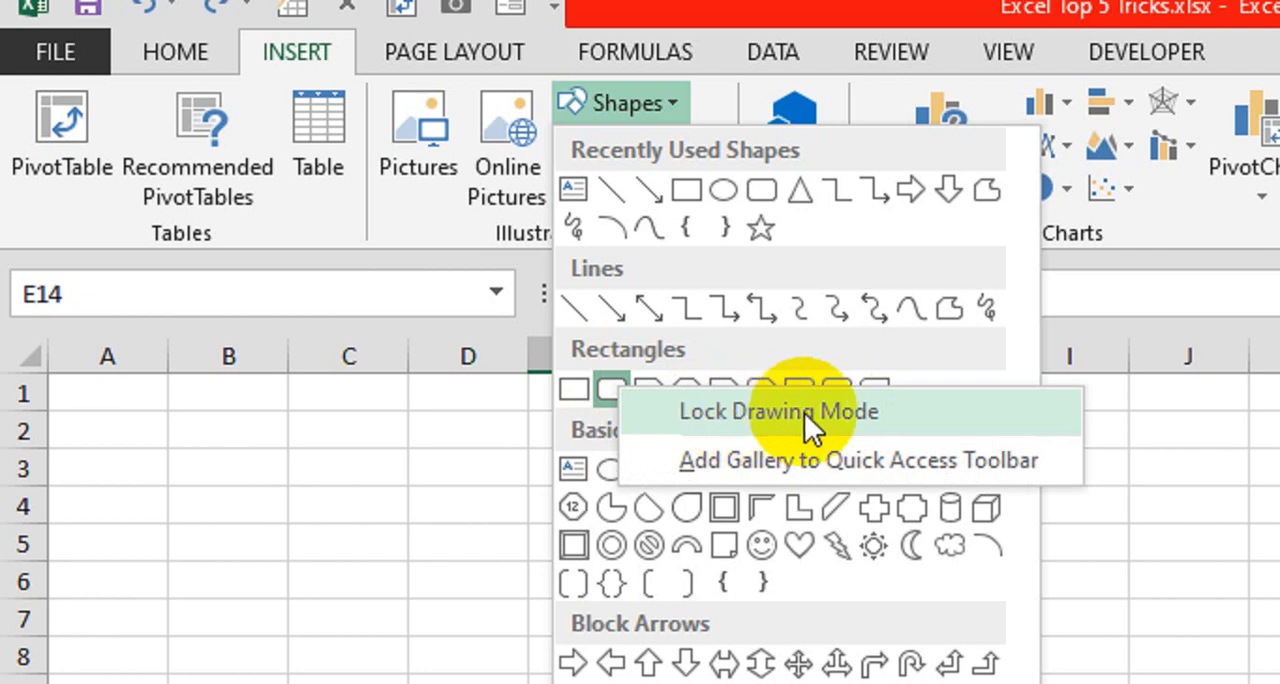
pyautogui.click(836, 412)
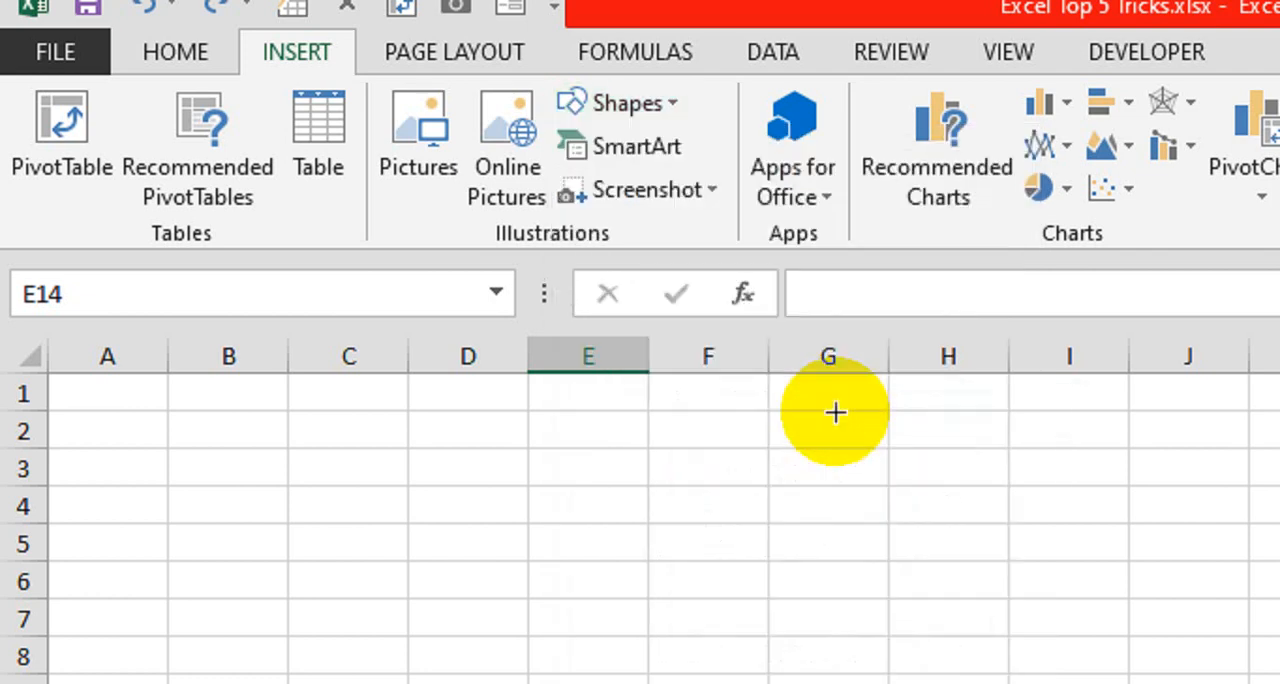
# - Draw six rounded rectangles in succession: three around rows 5 to 8, two around rows 10 to 13, and one around rows 16 to 19
pyautogui.moveTo(271, 478); pyautogui.dragTo(609, 609)
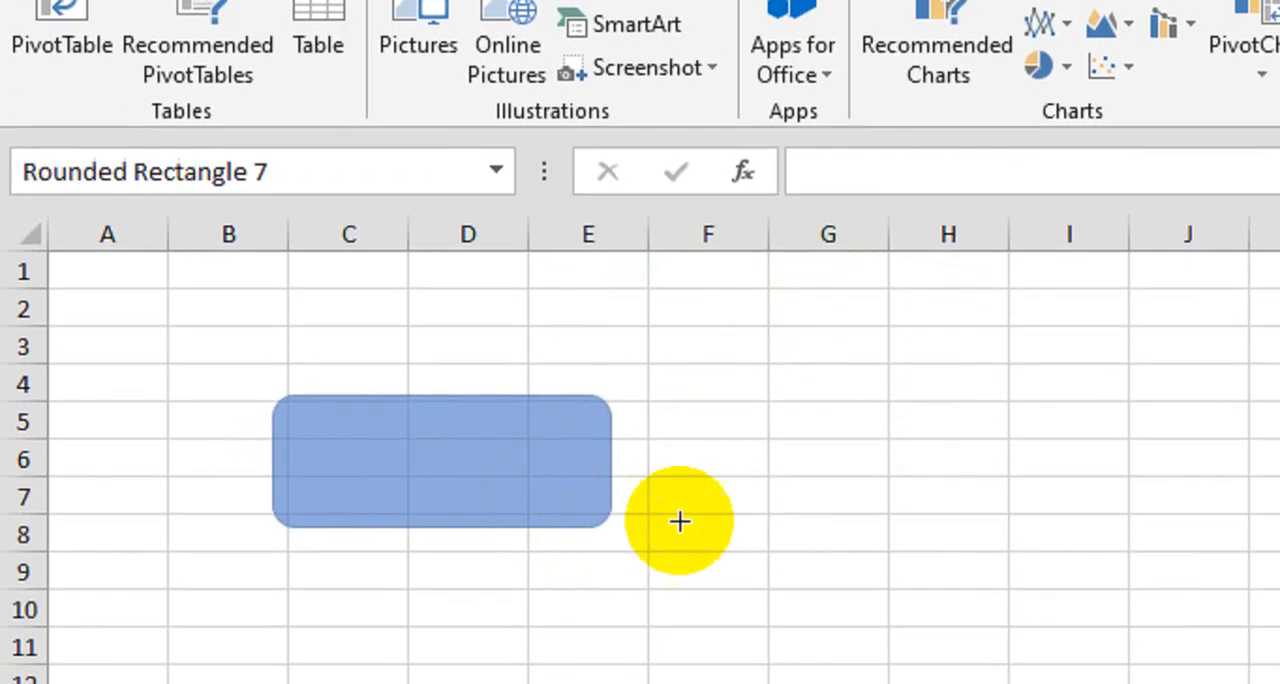
pyautogui.moveTo(762, 404); pyautogui.dragTo(1177, 551)
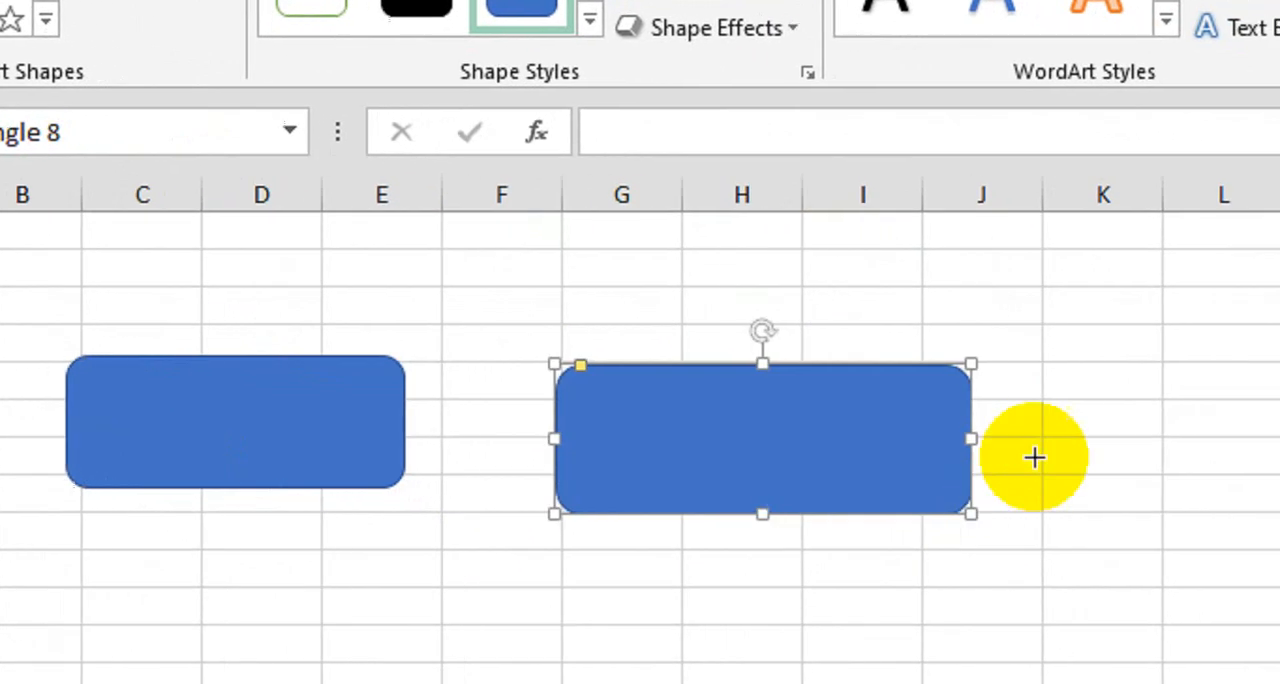
pyautogui.moveTo(993, 357)
pyautogui.mouseDown()
pyautogui.moveTo(1279, 474)
pyautogui.moveTo(1279, 486)
pyautogui.mouseUp()
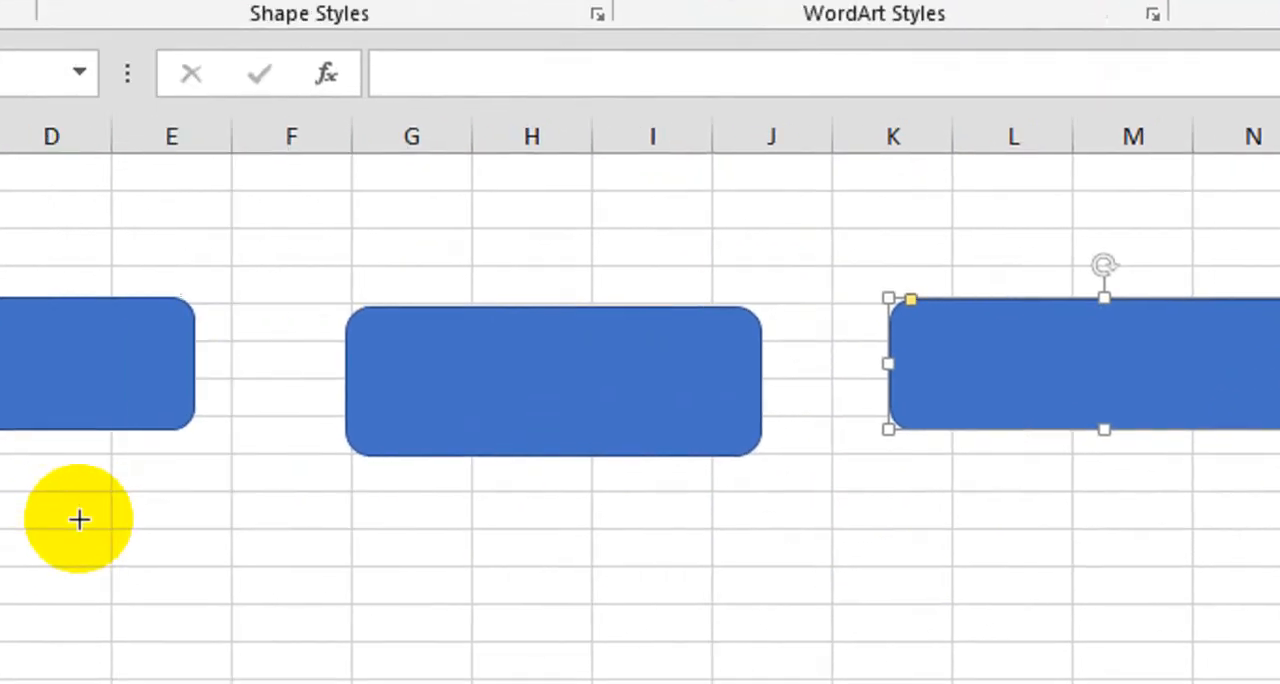
pyautogui.moveTo(79, 520); pyautogui.dragTo(455, 652)
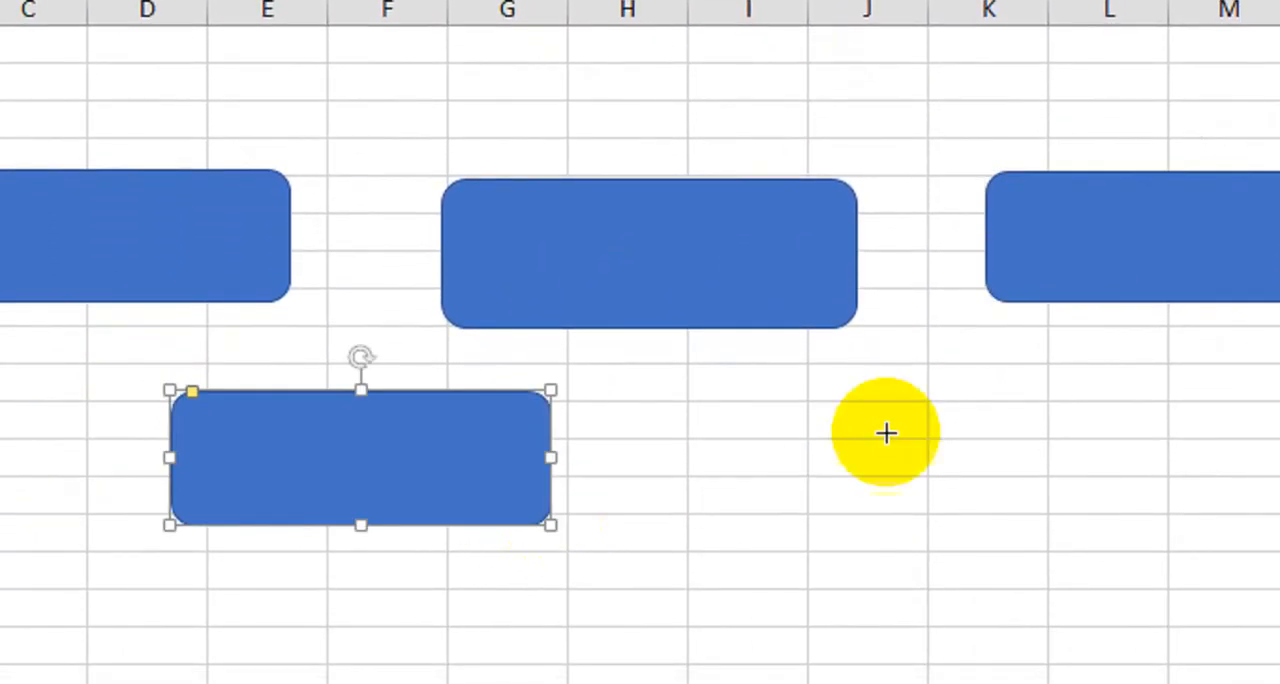
pyautogui.moveTo(925, 412); pyautogui.dragTo(1279, 510)
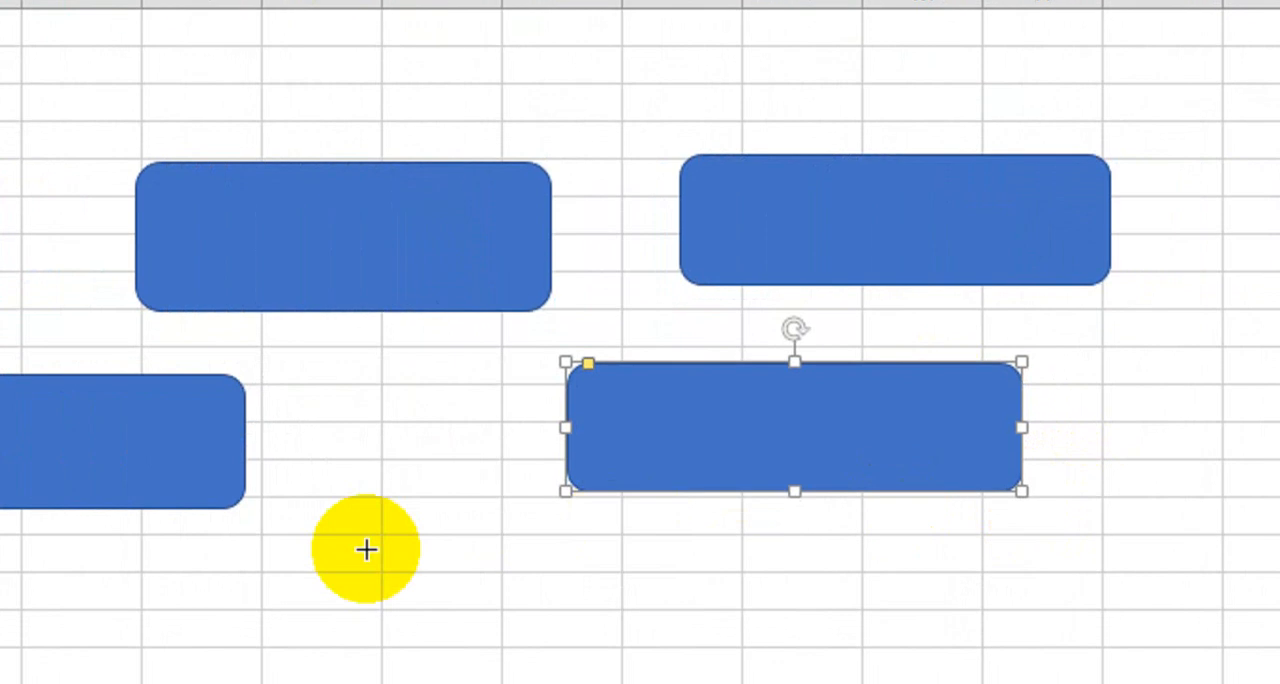
pyautogui.moveTo(215, 524); pyautogui.dragTo(666, 660)
pyautogui.moveTo(683, 516); pyautogui.dragTo(683, 512)
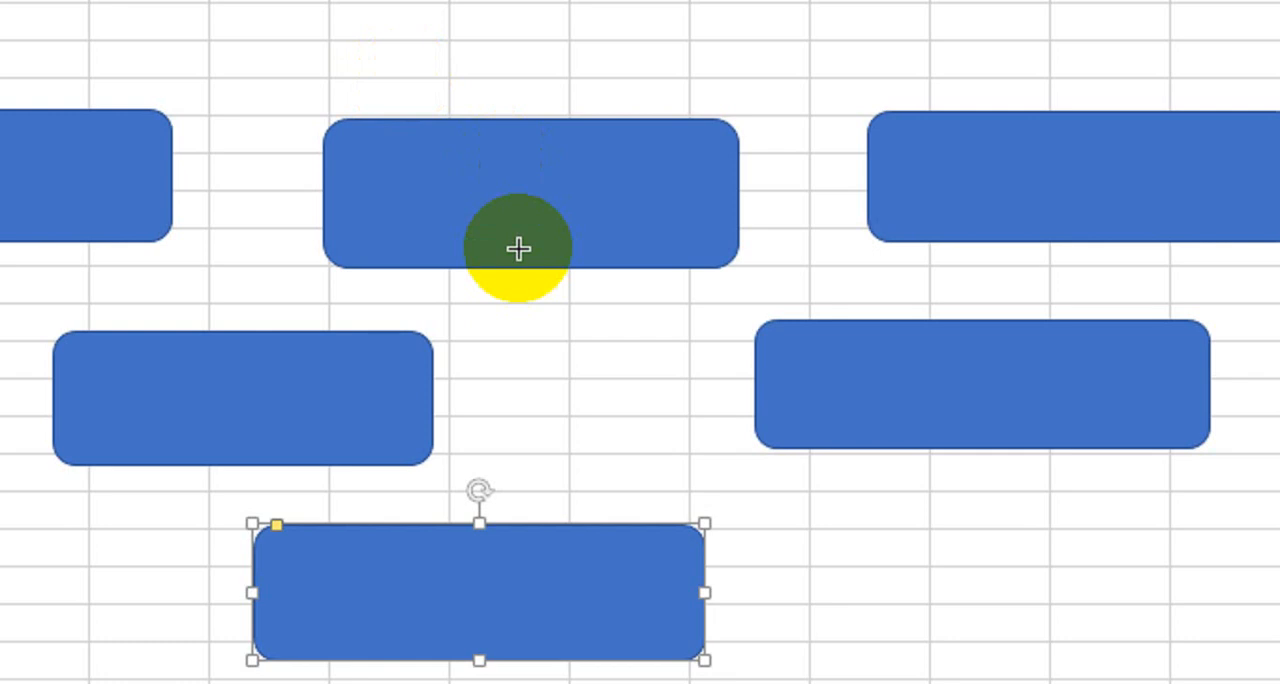
# - Place one more rounded rectangle at default size around I12:J15 and leave the locked drawing mode
pyautogui.click(591, 366)
pyautogui.press('Escape')
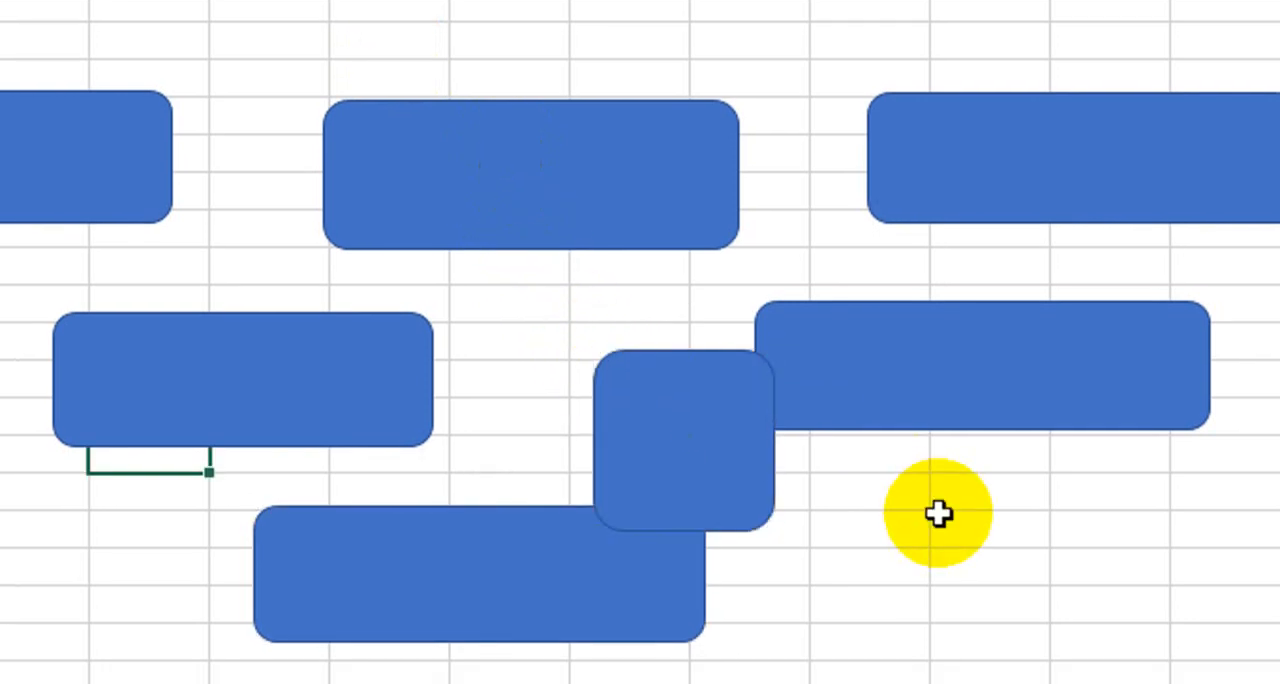
pyautogui.moveTo(974, 514); pyautogui.dragTo(1057, 657)
pyautogui.moveTo(950, 489); pyautogui.dragTo(1251, 515)
pyautogui.click(794, 521)
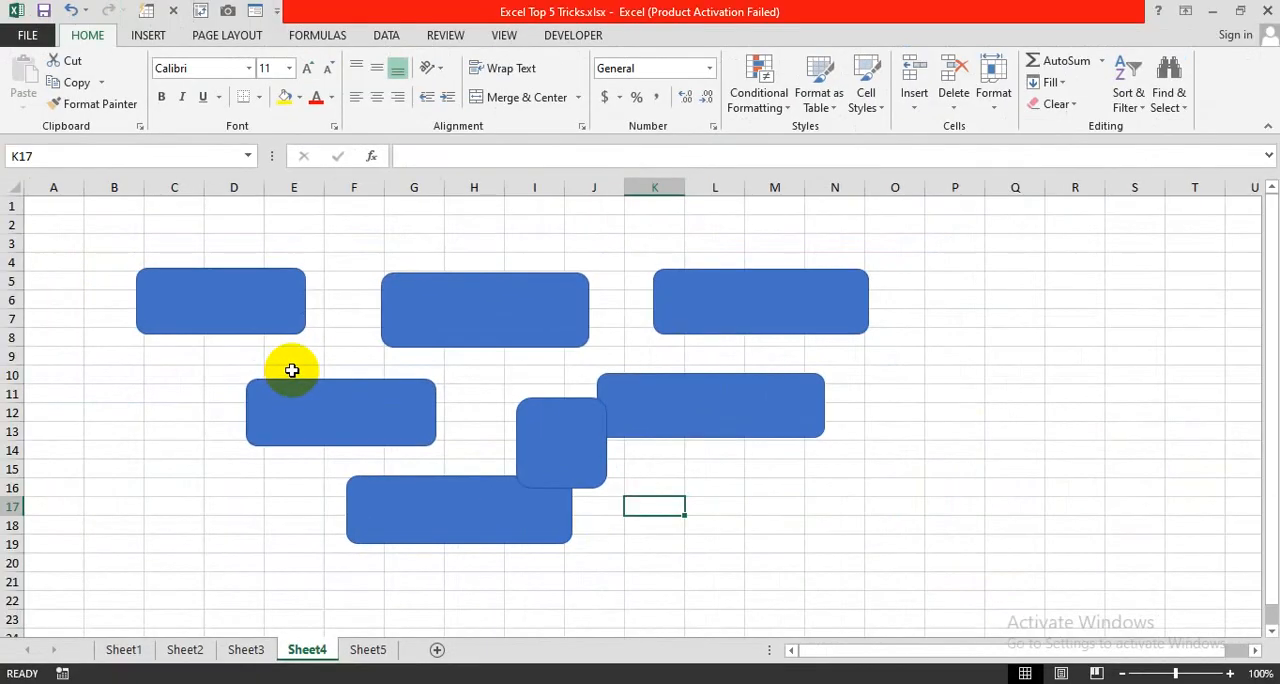
pyautogui.click(280, 204)
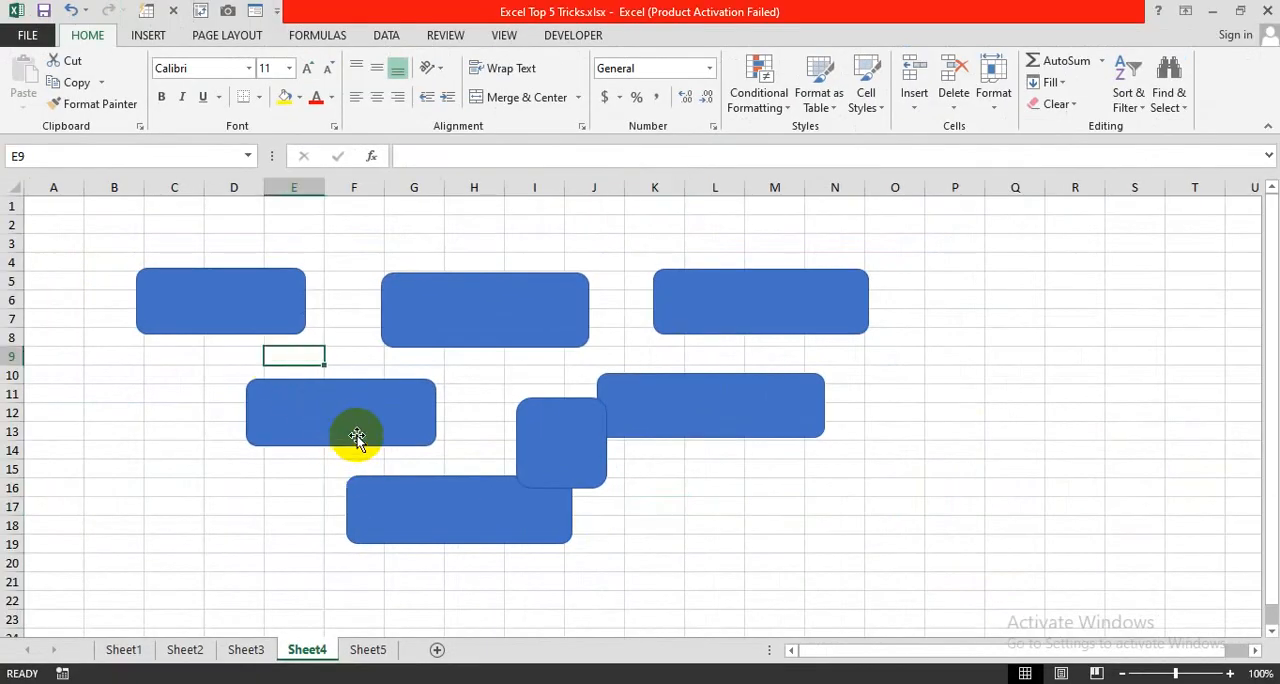
# - Switch to Sheet5 and look over the Week Days and Daily Sales table in B5:C12
pyautogui.click(367, 650)
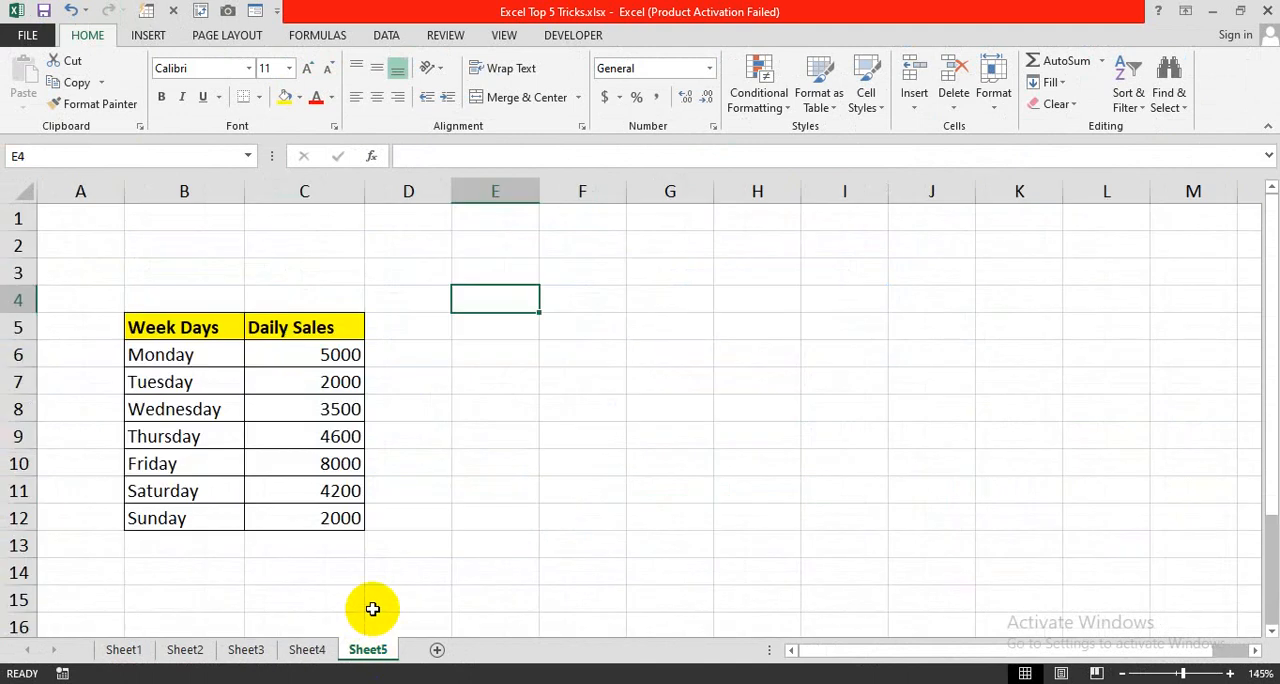
pyautogui.moveTo(180, 330); pyautogui.dragTo(331, 514)
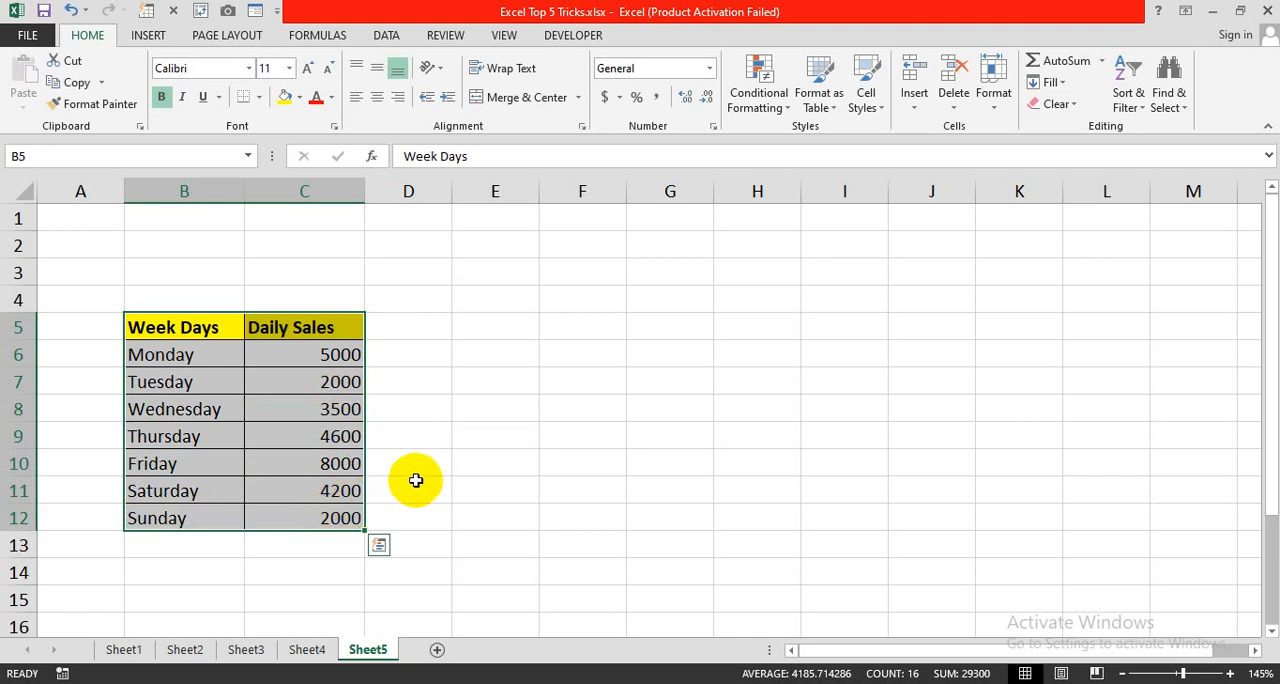
pyautogui.scroll(-1, 416, 480)
pyautogui.click(180, 245)
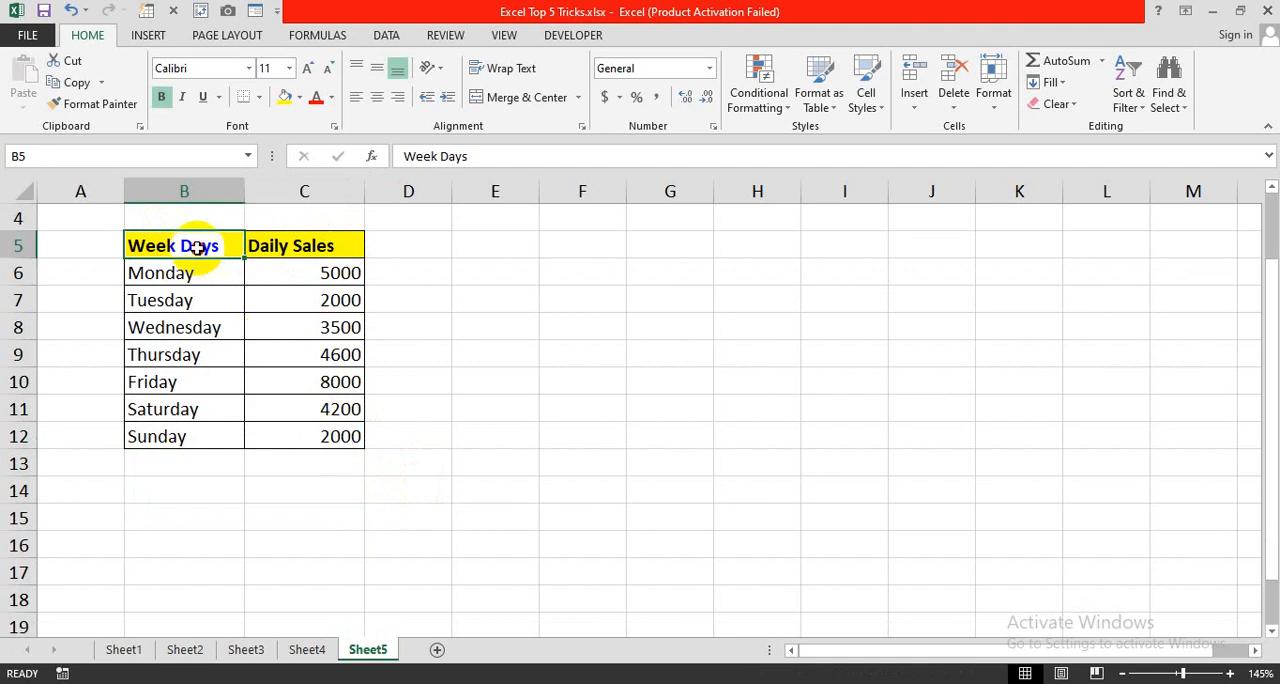
pyautogui.moveTo(194, 246); pyautogui.dragTo(328, 436)
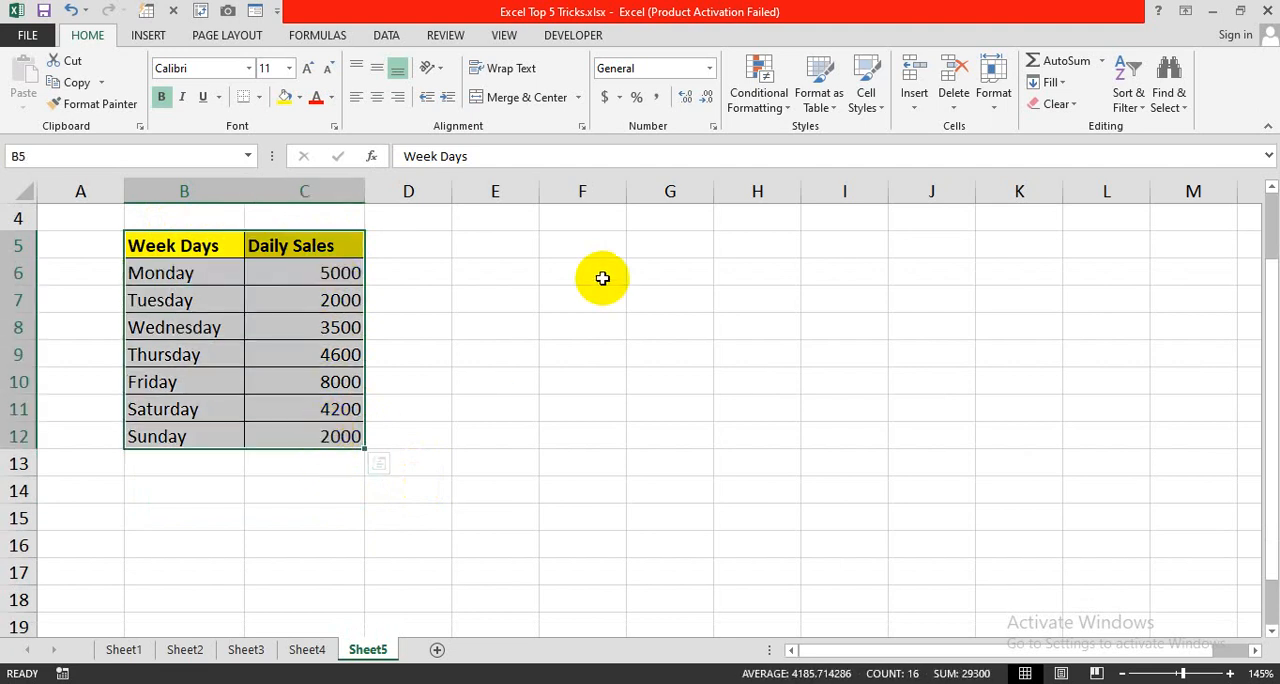
pyautogui.click(472, 462)
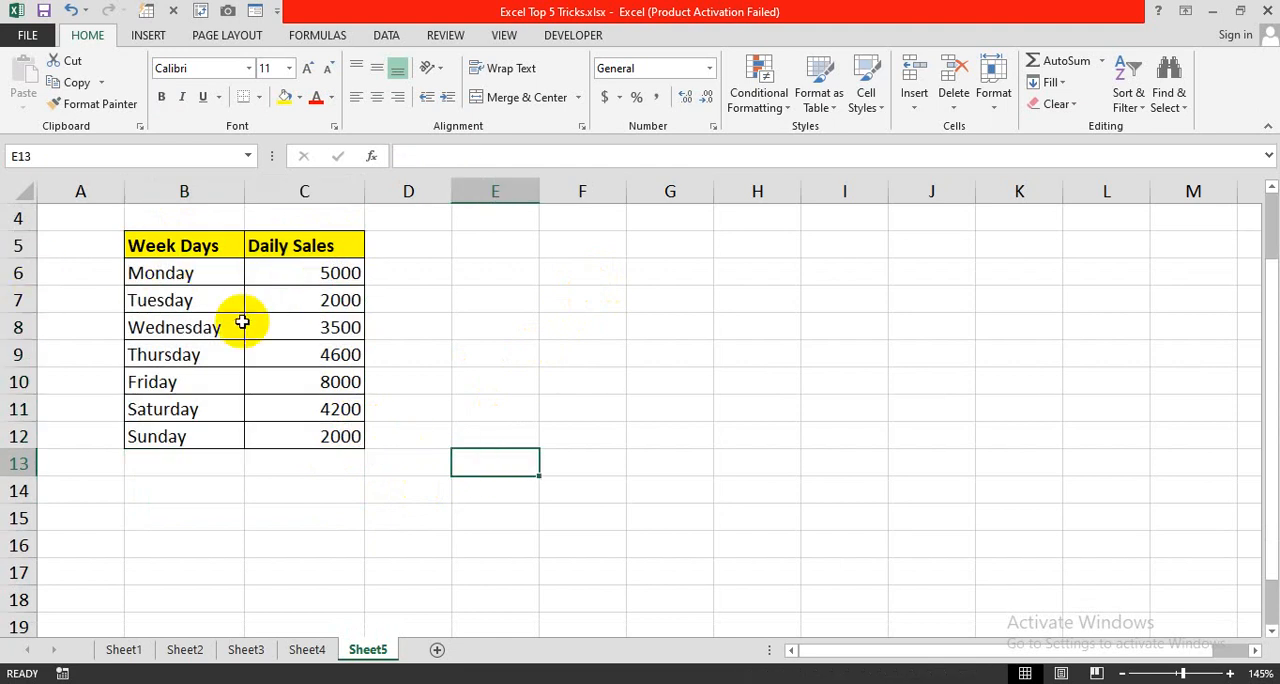
# - Place copies of the table B5:C12 directly on the sheet at E5, H8 and K6
pyautogui.click(203, 248)
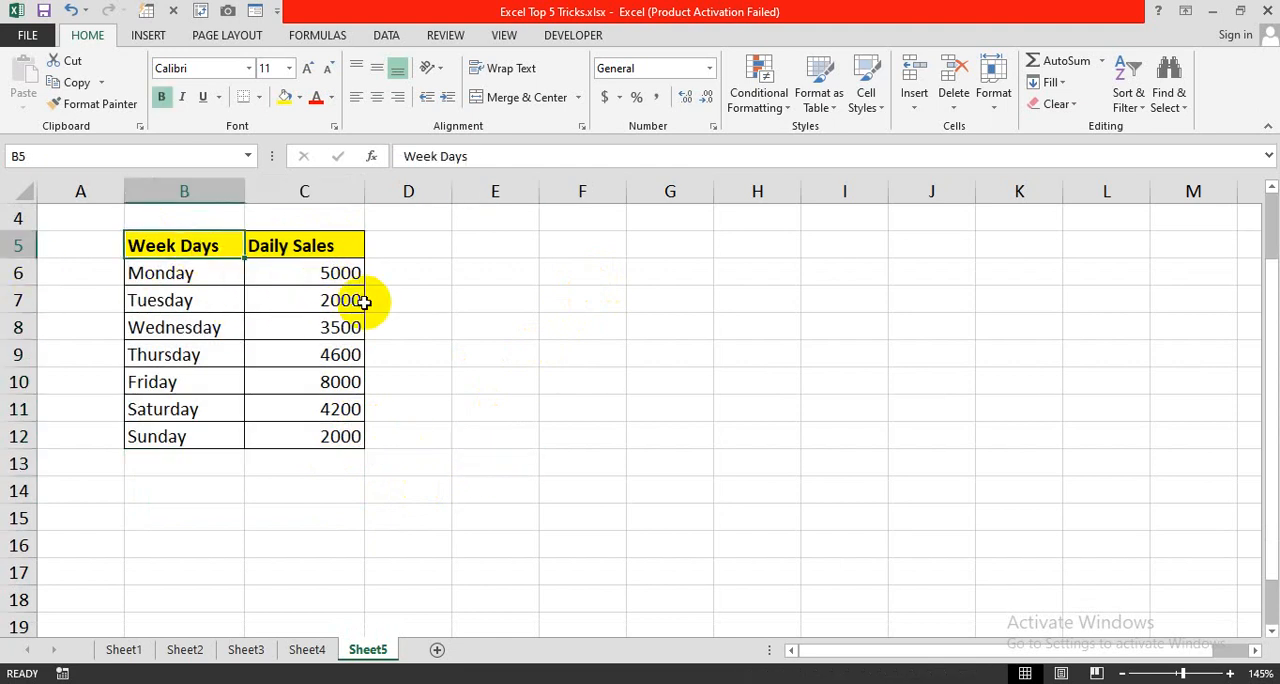
pyautogui.moveTo(175, 245); pyautogui.dragTo(346, 432)
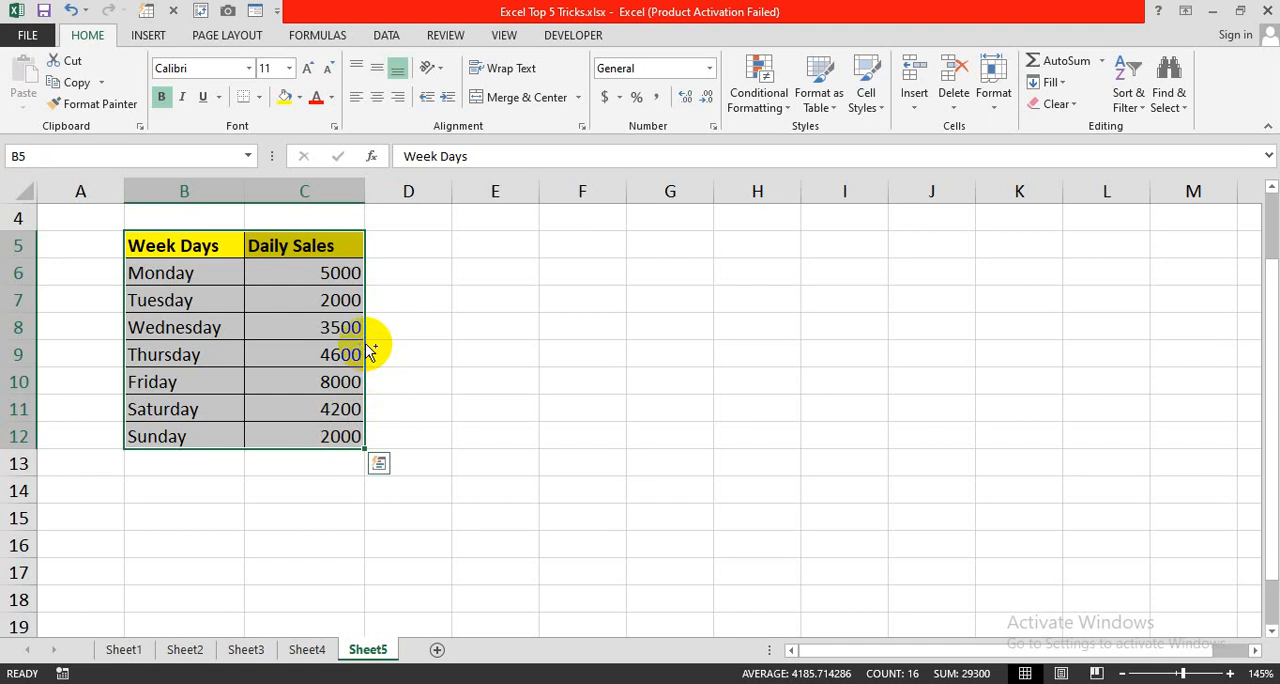
pyautogui.moveTo(367, 350); pyautogui.dragTo(1138, 366)
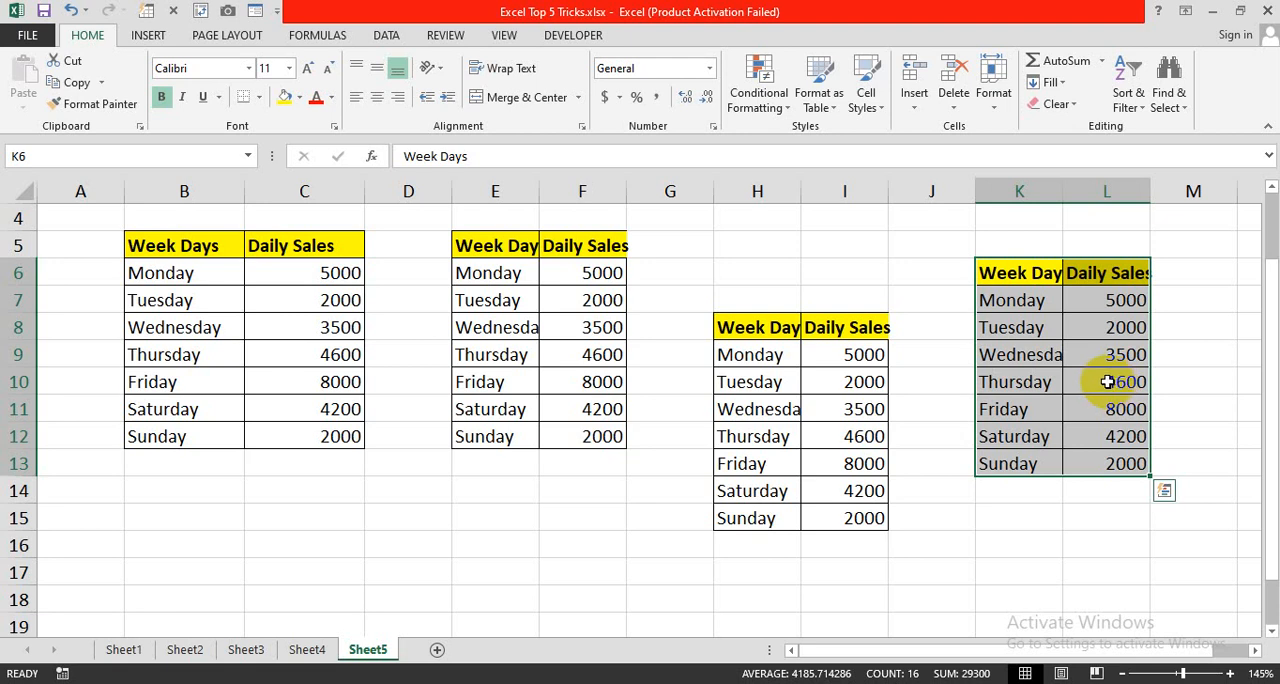
pyautogui.click(657, 548)
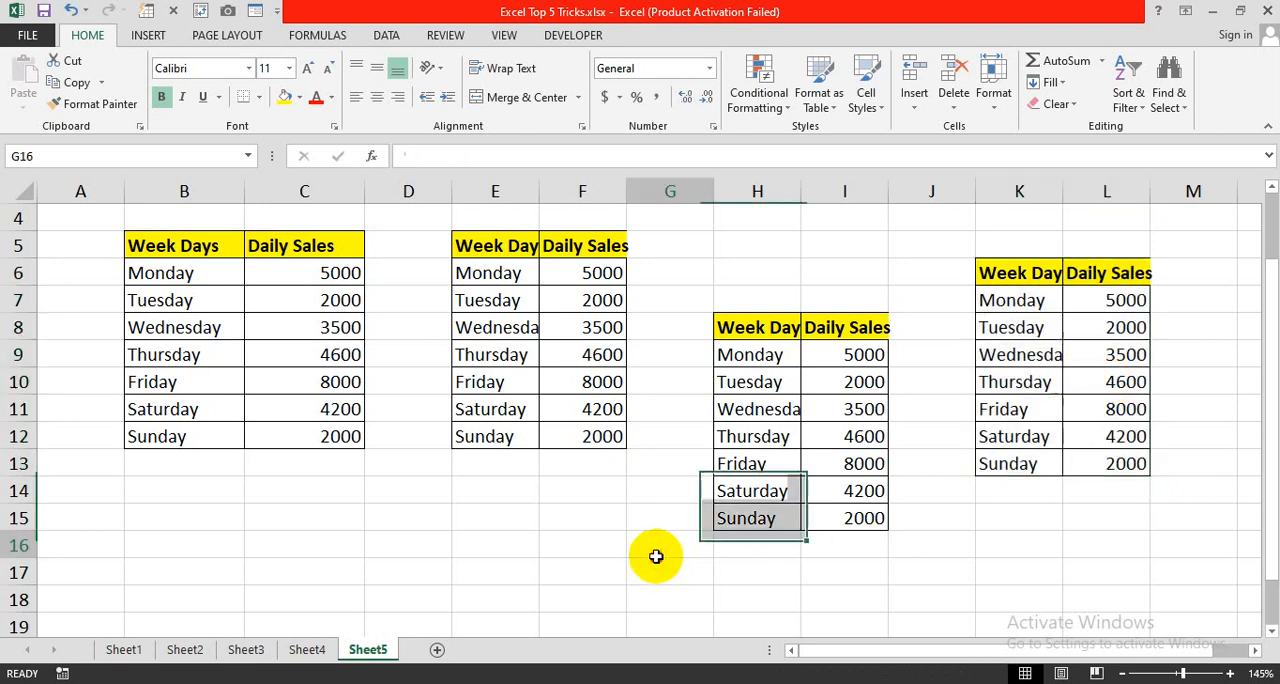